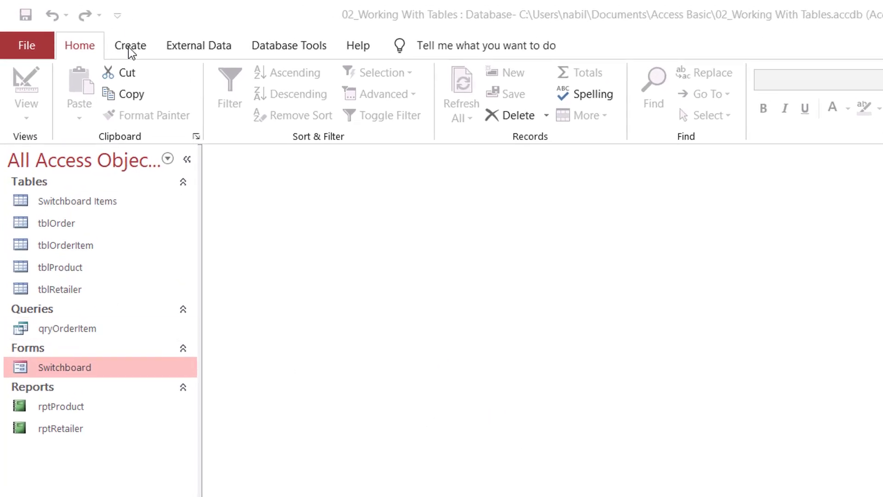
- Switch the ribbon to the Create tab to show the new-object options
left_click(131, 51)
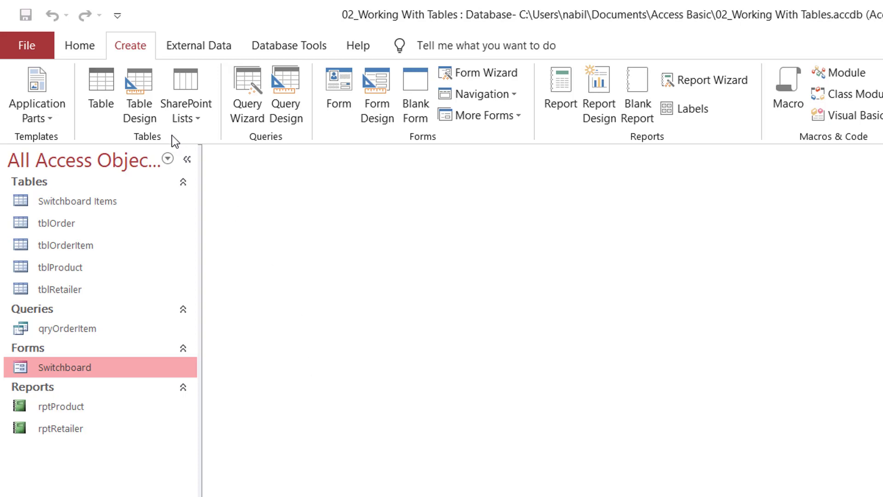
- Create a blank Table1 and show the data type list for its Click to Add column
left_click(106, 86)
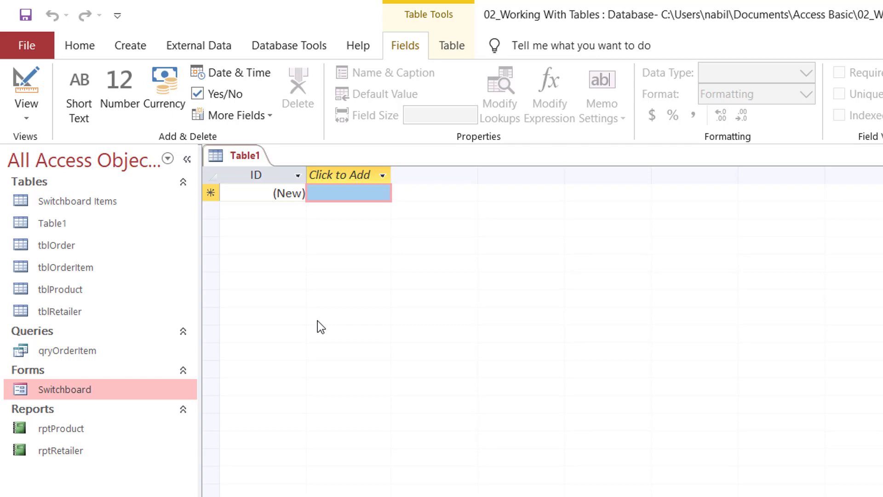
left_click(383, 174)
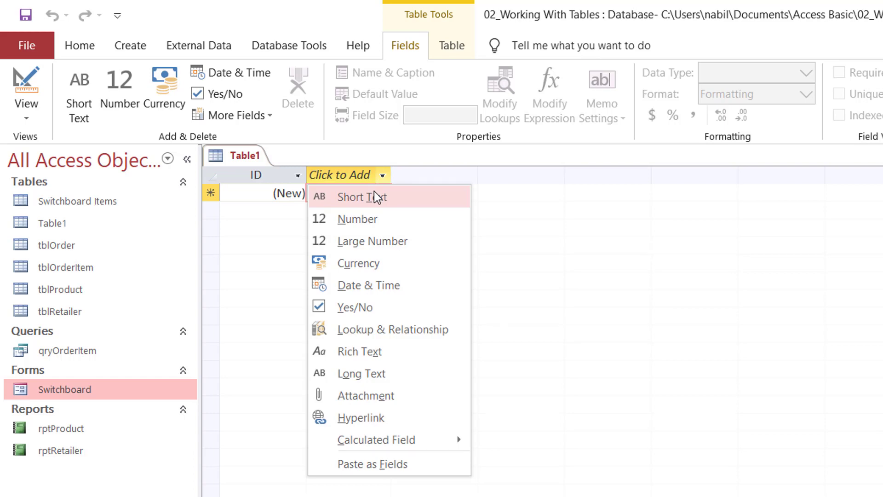
- Add a Short Text field named 'Company Name'
left_click(374, 193)
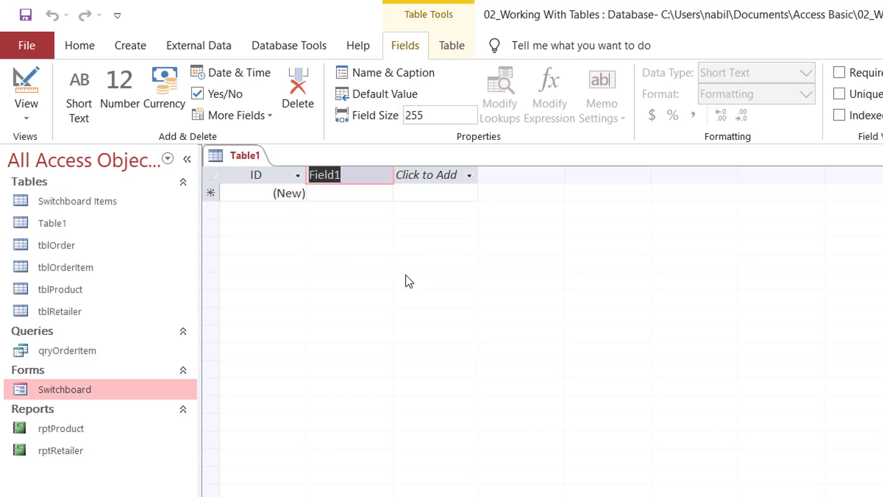
type("Company Name")
key("Return")
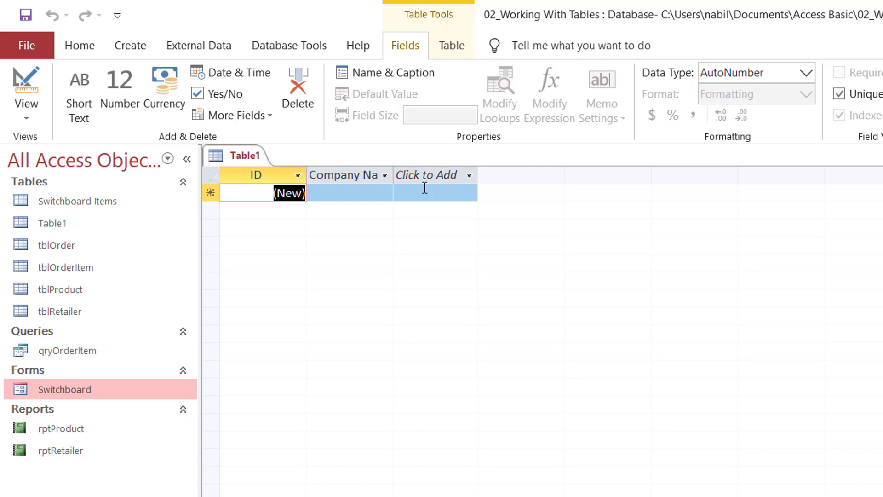
- Add a second Short Text field named 'Contact Person'
left_click(424, 188)
left_click(469, 176)
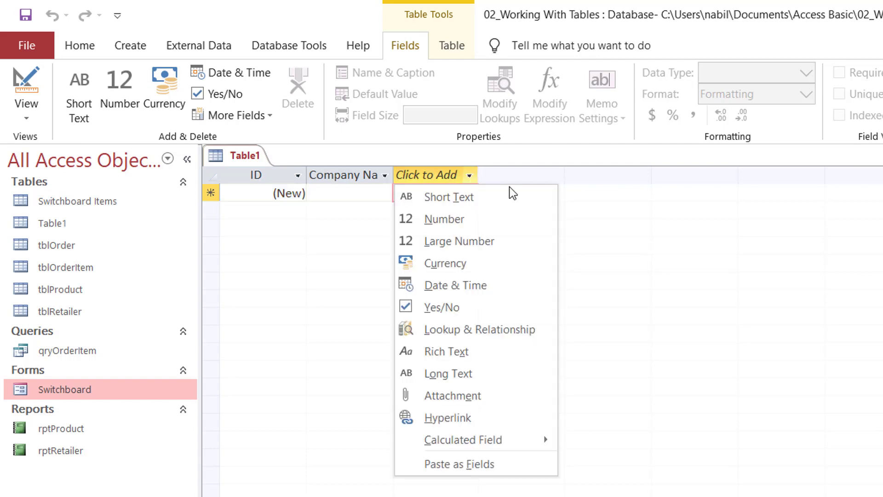
left_click(603, 226)
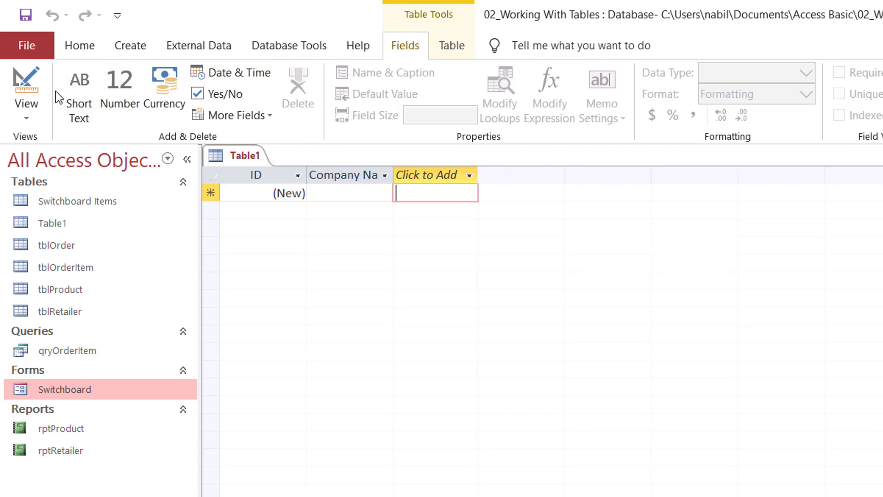
left_click(69, 96)
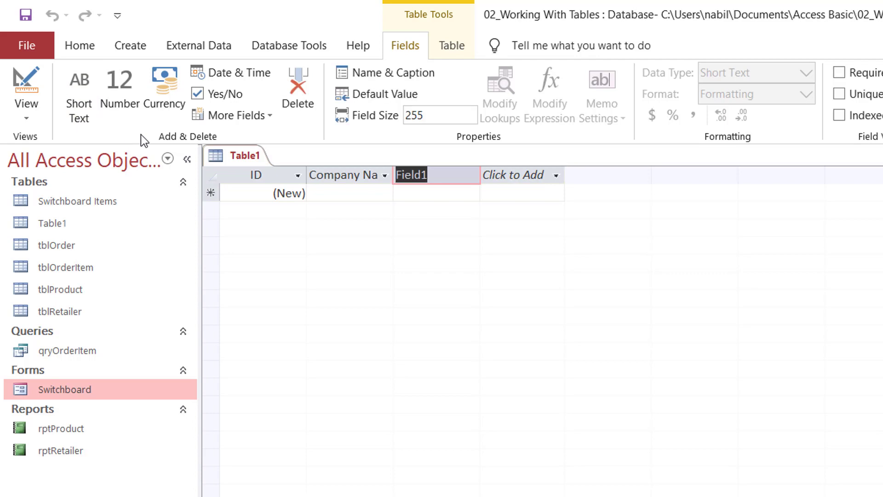
type("Contact Person")
left_click(489, 271)
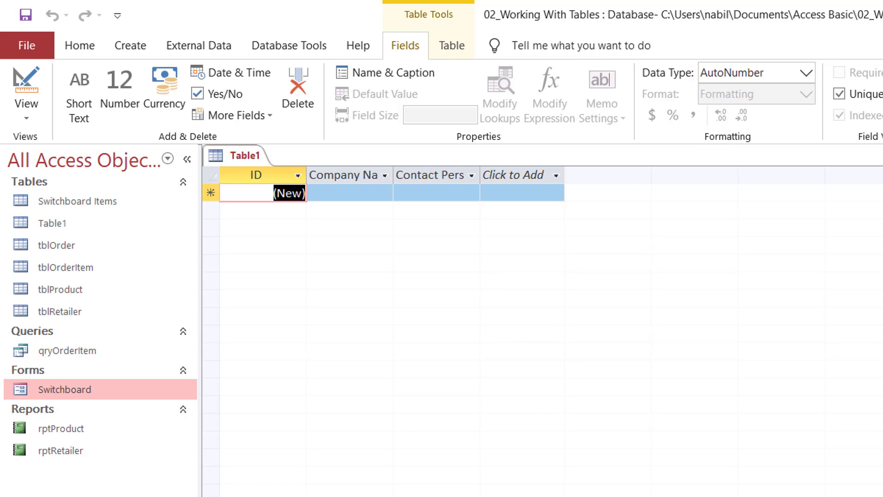
left_click(511, 193)
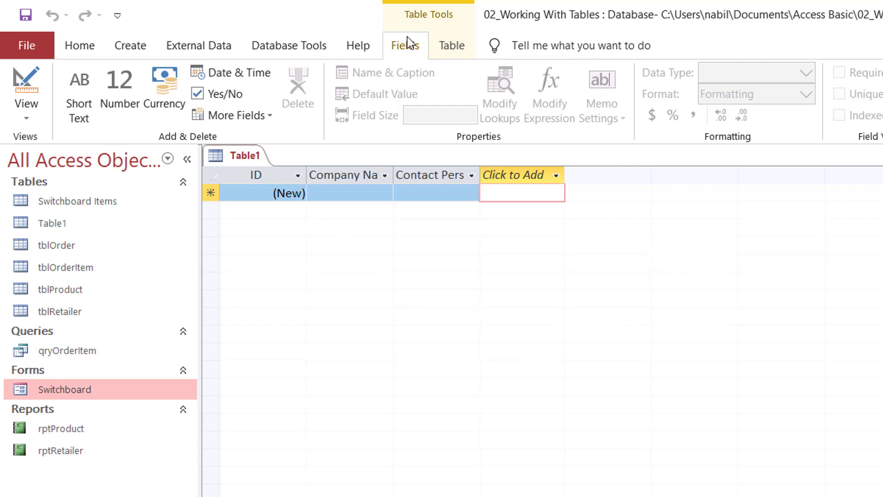
- Add the Quick Start Address fields and delete the Country Region column
left_click(270, 116)
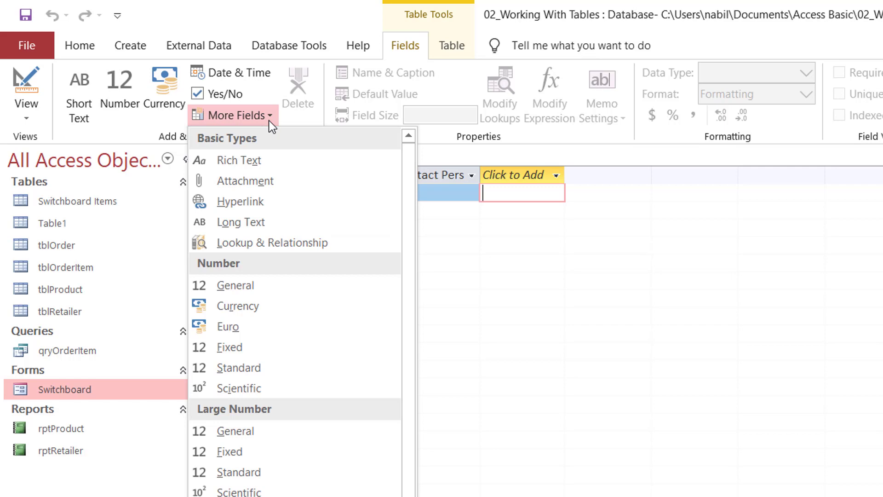
scroll(325, 419, "down", 1)
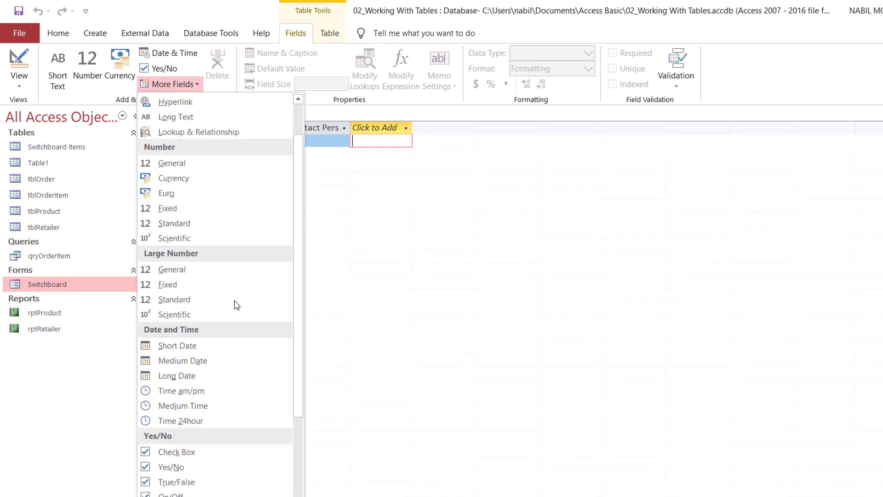
scroll(237, 305, "down", 3)
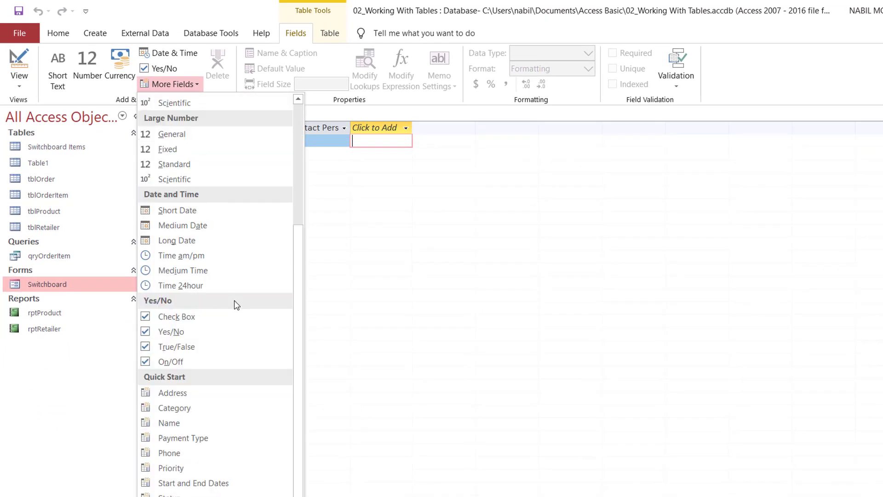
left_click(181, 397)
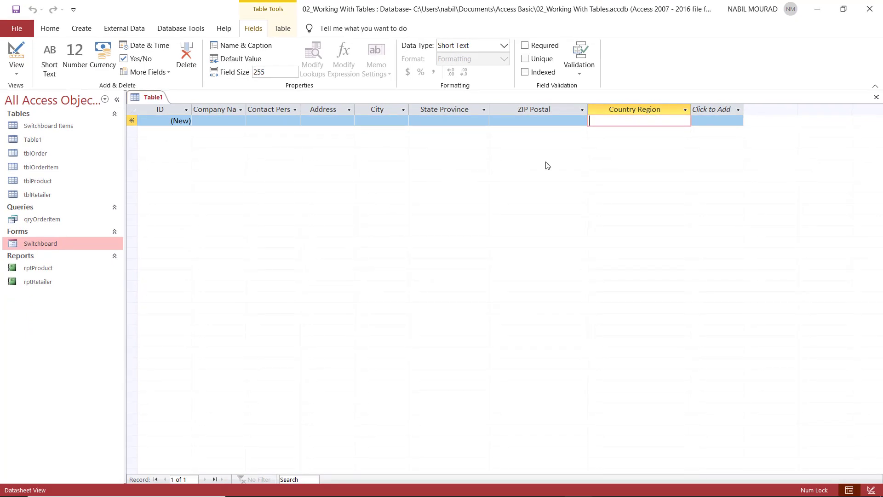
left_click(627, 110)
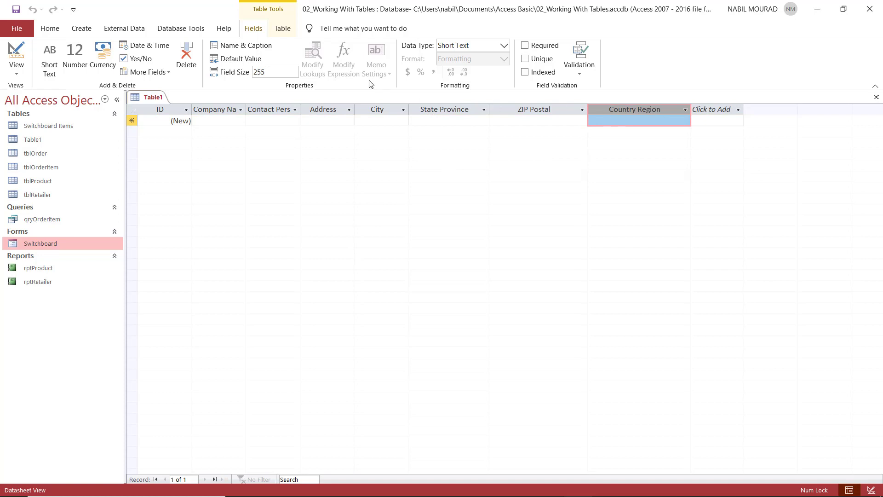
left_click(186, 54)
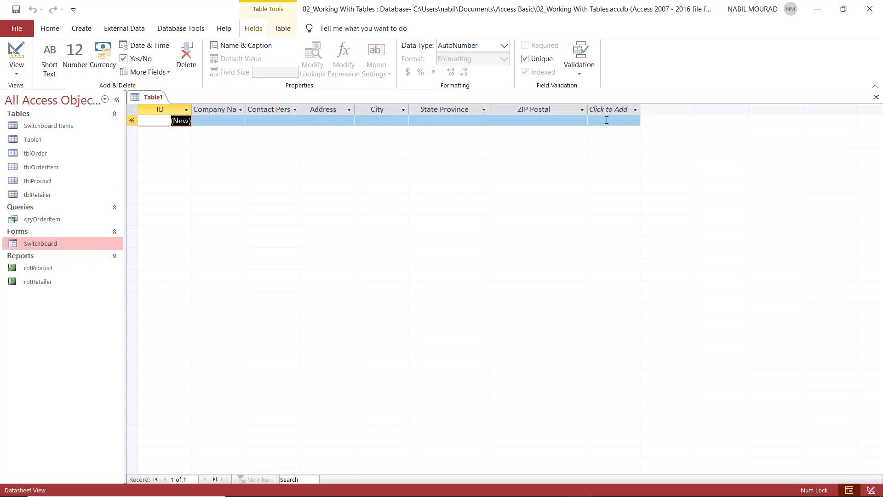
- Add the Quick Start Phone fields (Business, Home, Mobile, Fax)
left_click(607, 120)
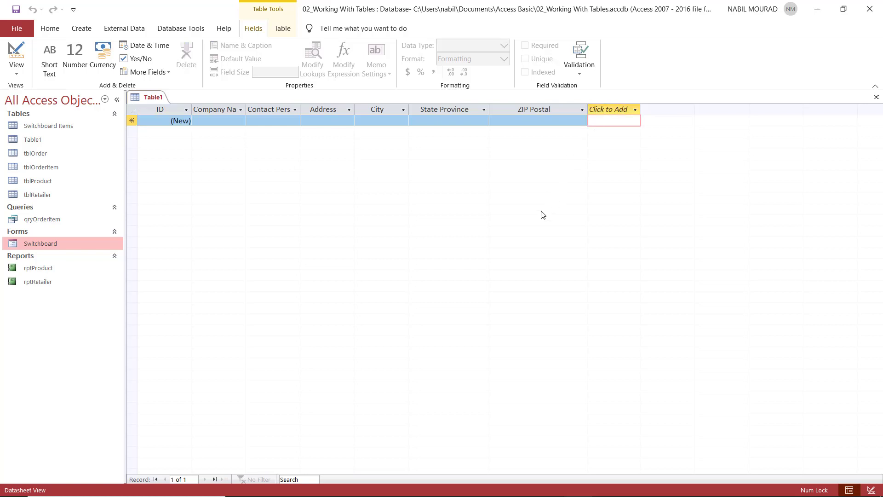
left_click(168, 72)
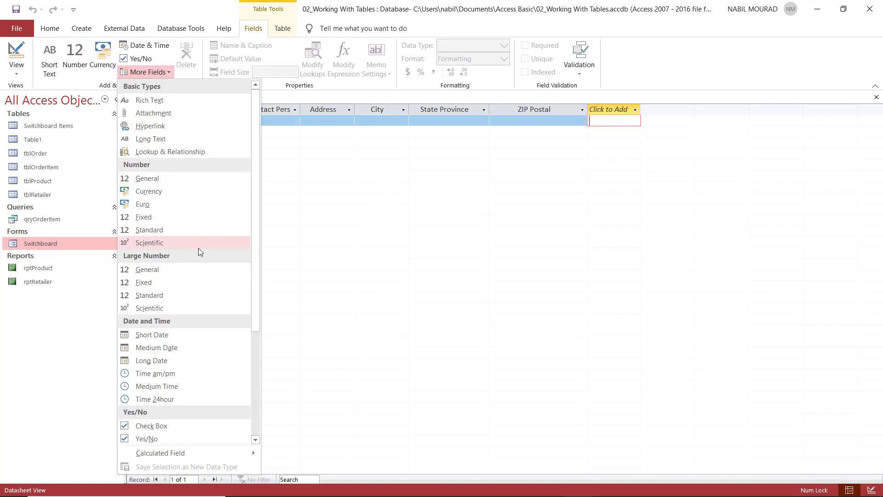
scroll(199, 252, "down", 4)
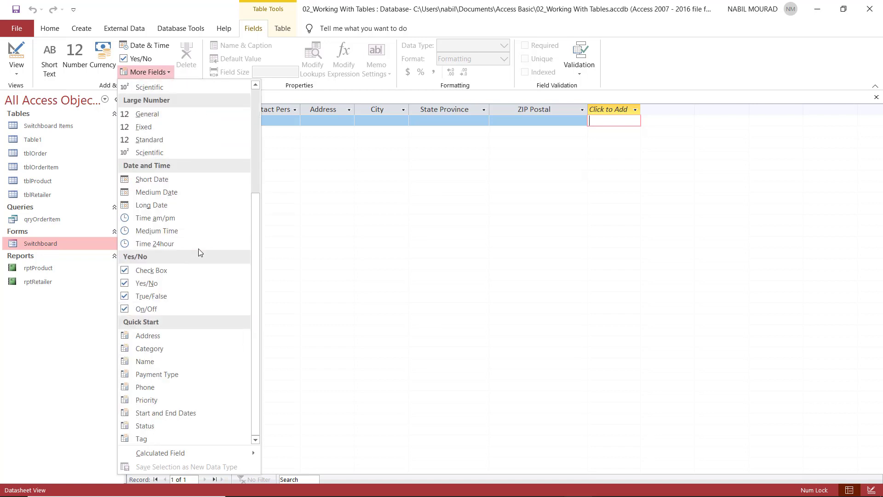
left_click(152, 390)
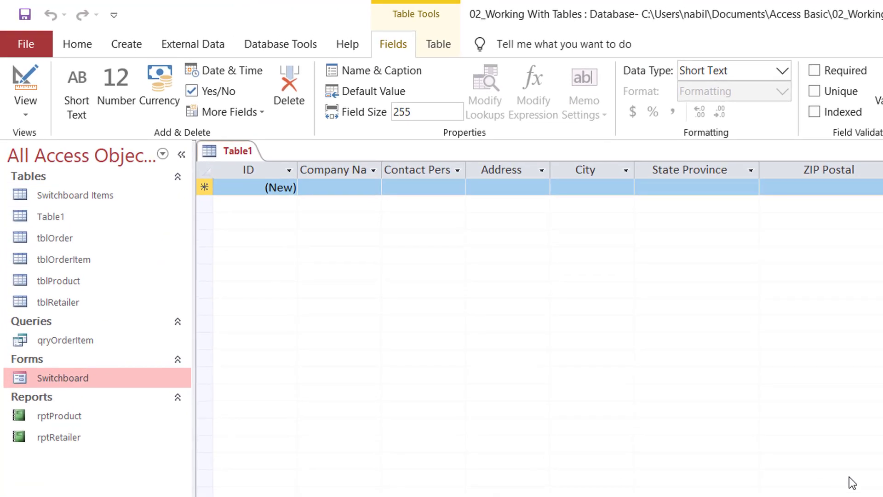
- Save Table1 under the name 'clients'
right_click(236, 151)
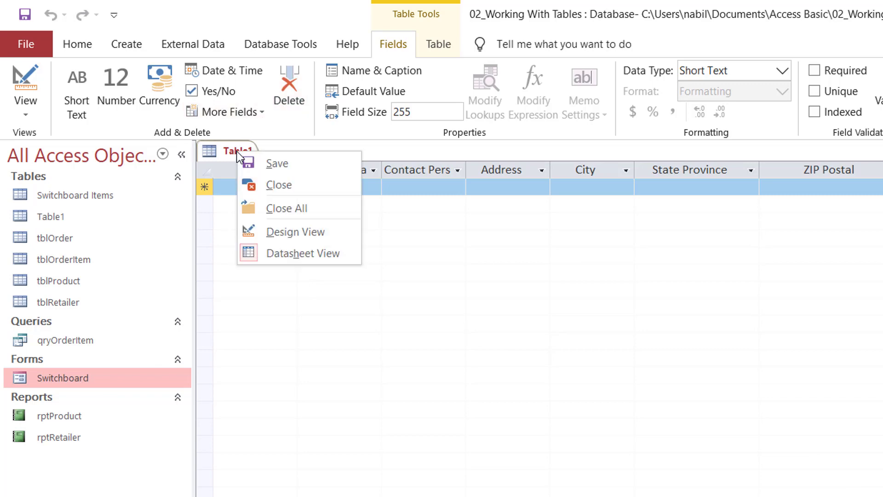
left_click(288, 162)
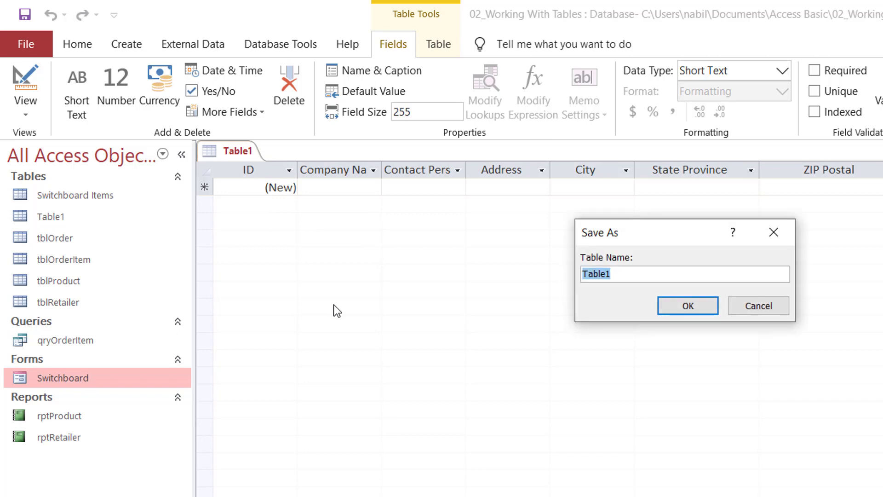
type("clients")
key("Return")
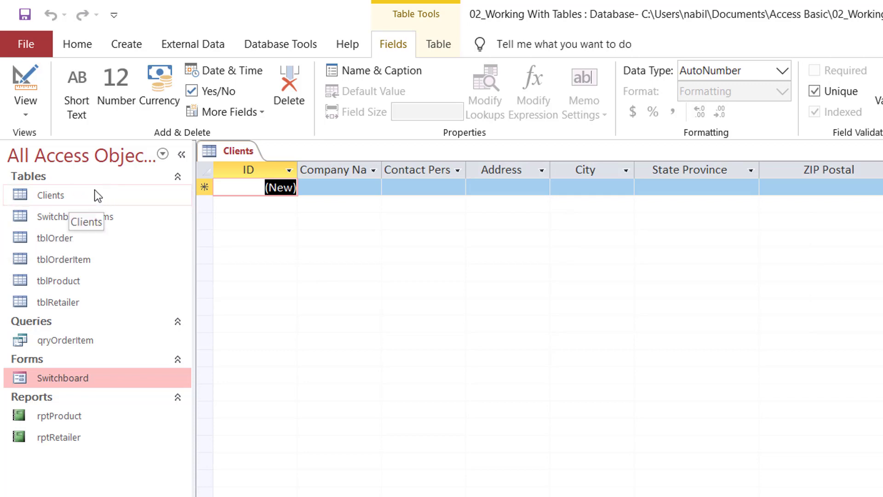
- Enter the first record: Best Buy, the contact person's name, city toronto, province ON
left_click(329, 187)
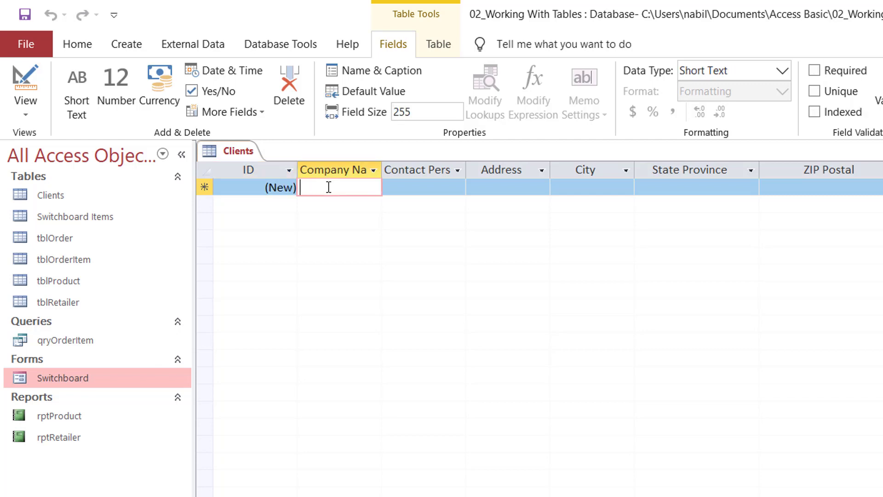
type("Best Buy")
key("Tab")
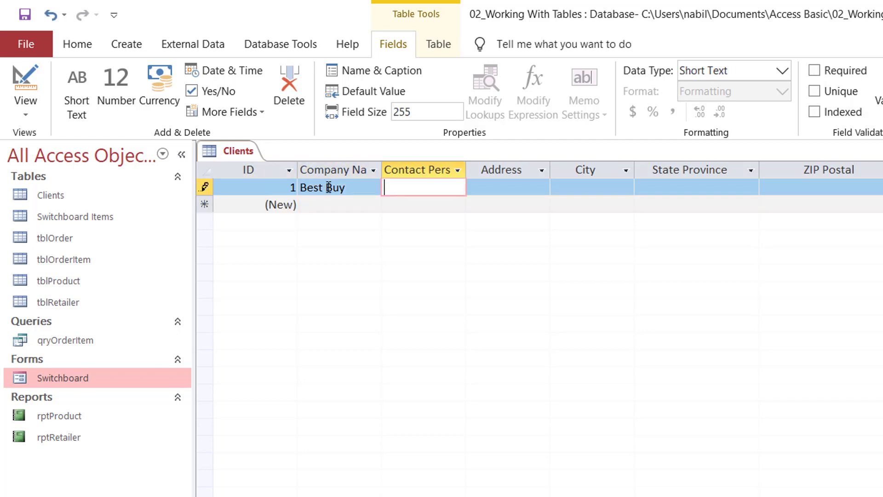
key("Tab")
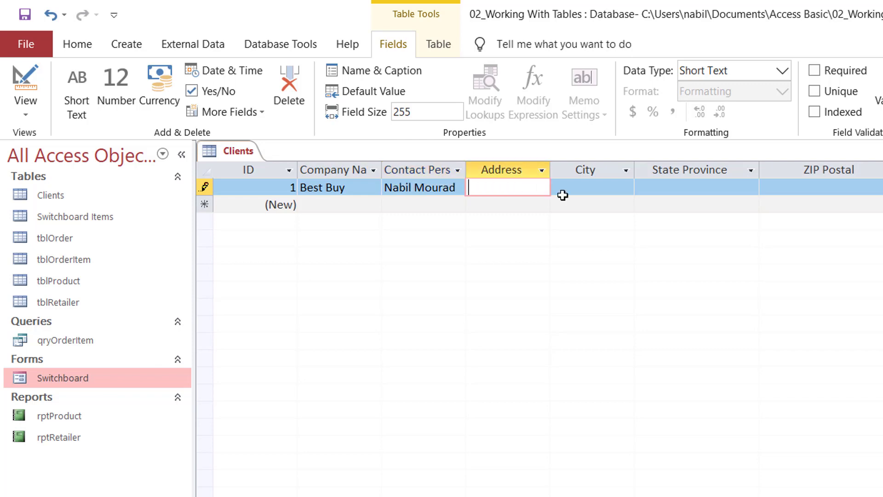
left_click(586, 189)
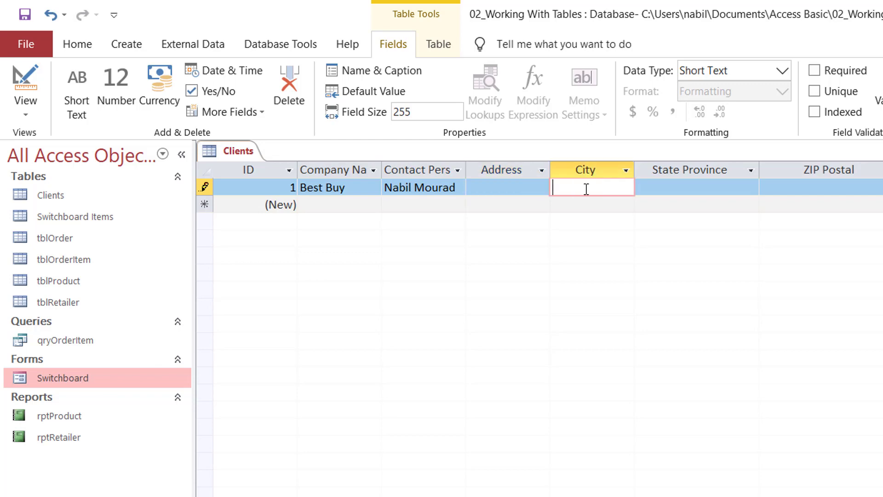
type("toronto")
key("Tab")
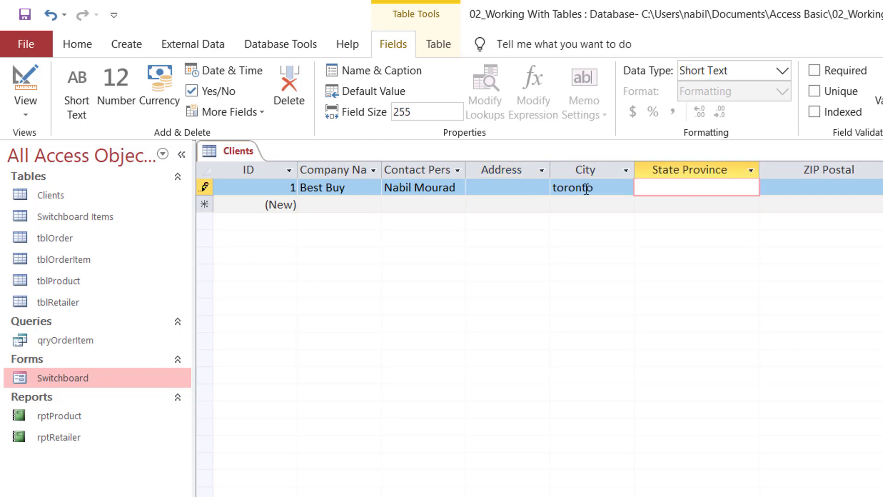
type("ON")
key("Tab")
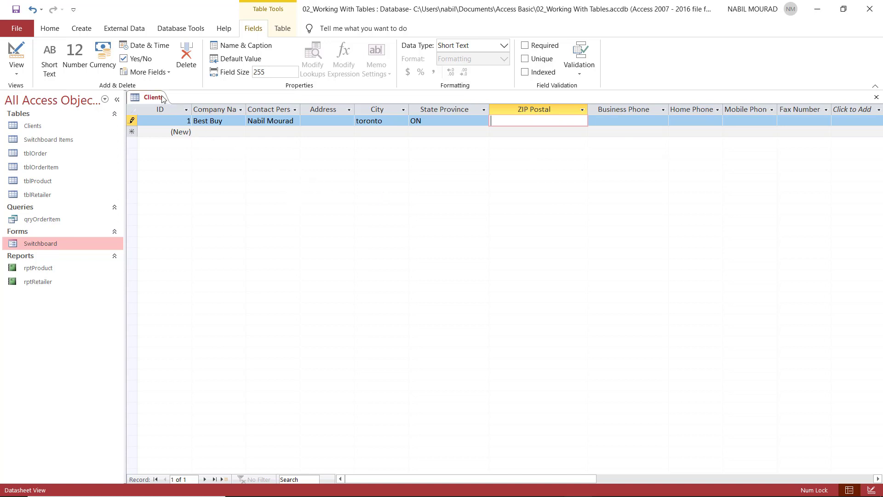
- Close the Clients table and start a new Table1 in Design view
left_click(876, 97)
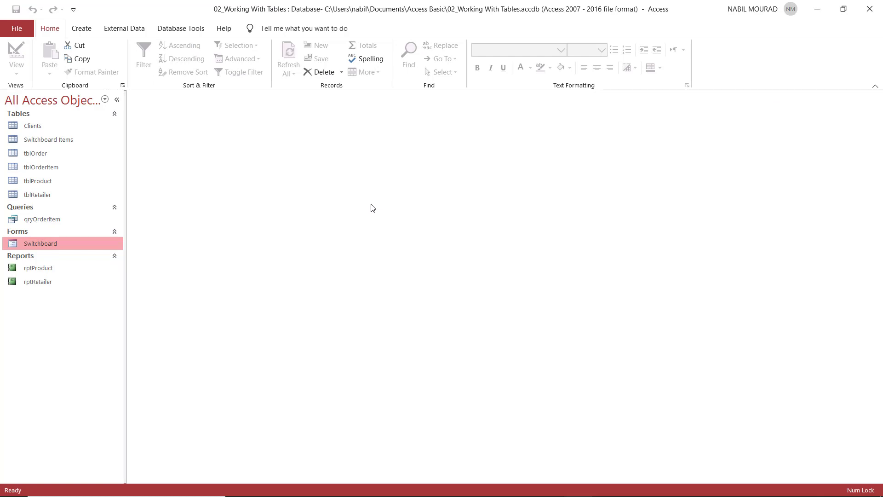
left_click(82, 28)
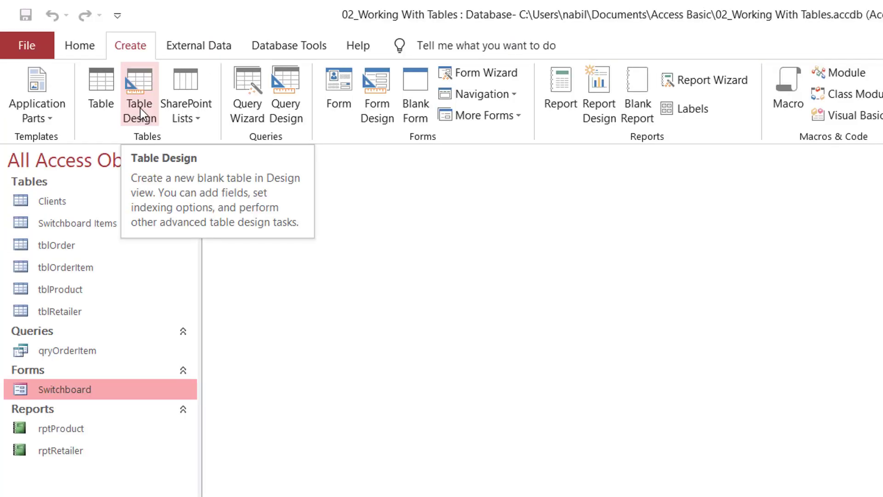
left_click(140, 108)
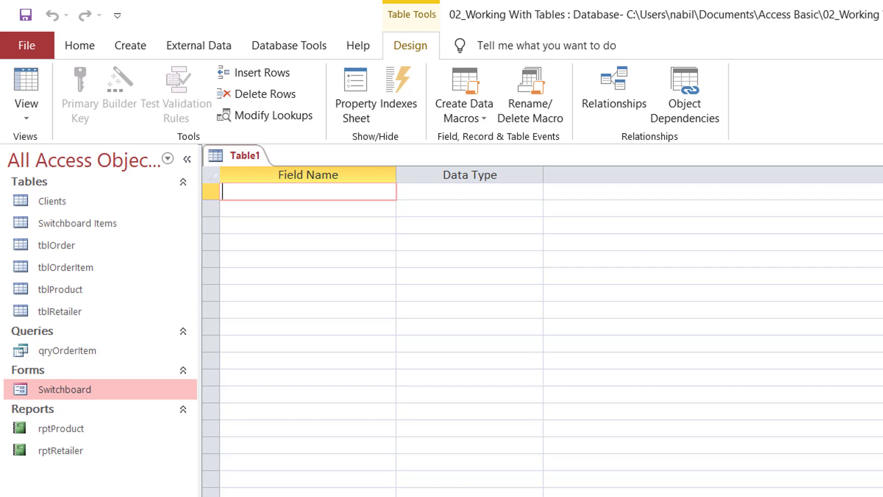
- Name the first field lngStudentID and give it the AutoNumber data type
type("lngStudentID")
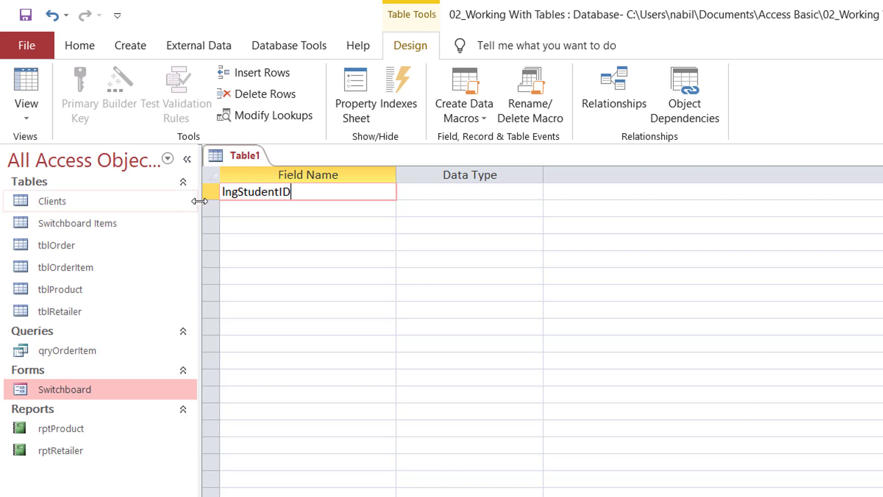
left_click(464, 189)
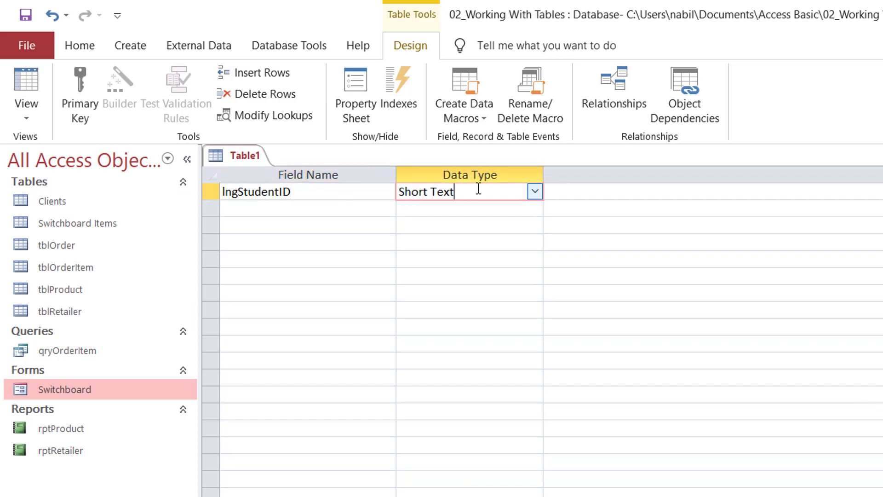
left_click(535, 191)
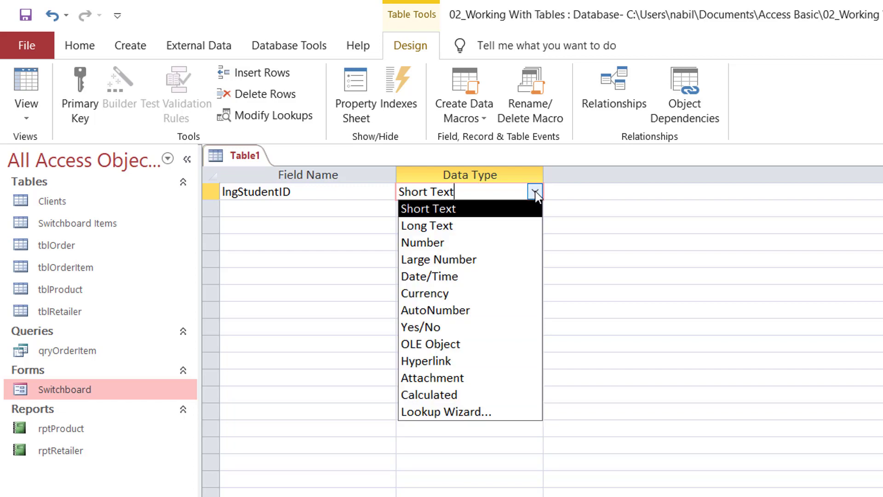
left_click(442, 310)
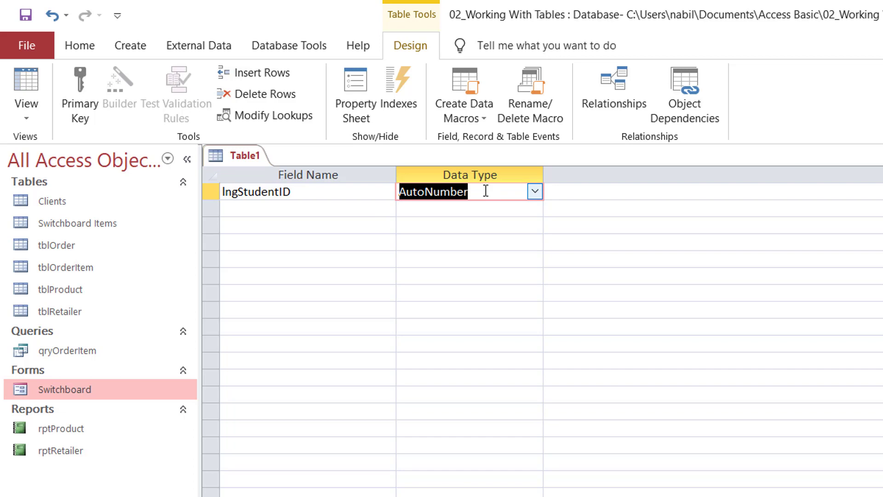
left_click(261, 208)
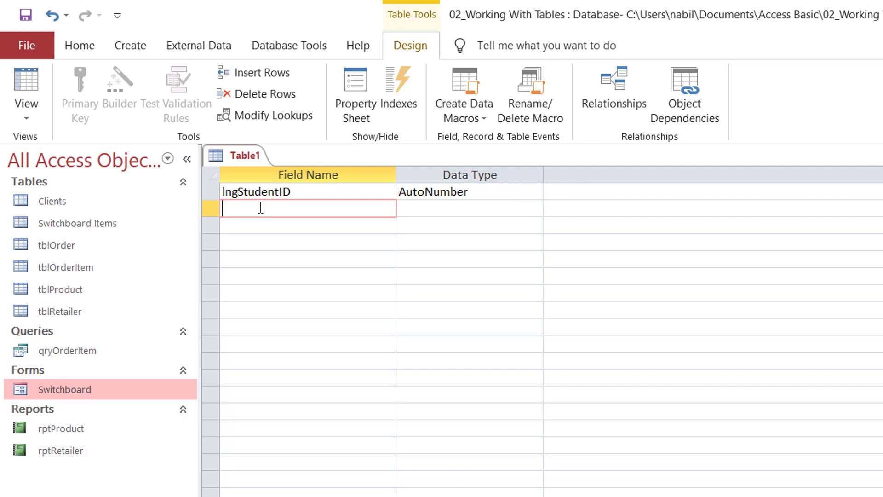
- Add strFirstName and strLastName as Short Text, and dtmDateOfBirth as Date/Time
type("strFirstName")
left_click(279, 228)
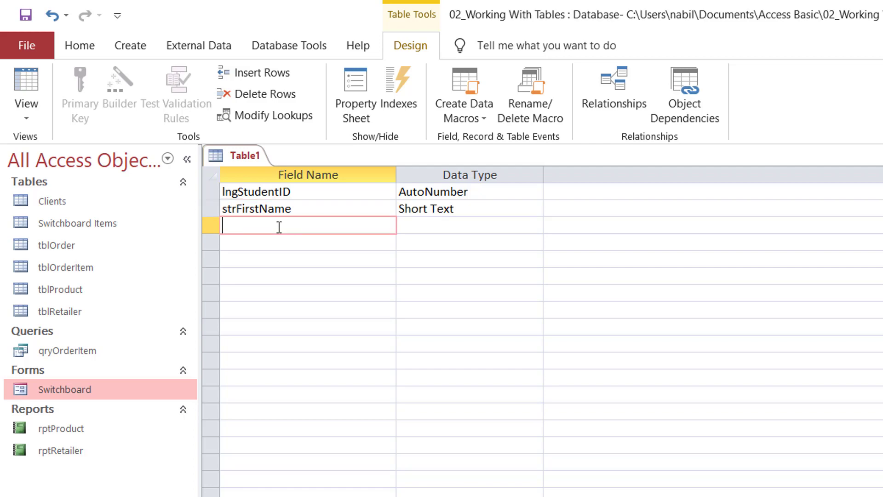
type("strLastName")
left_click(284, 239)
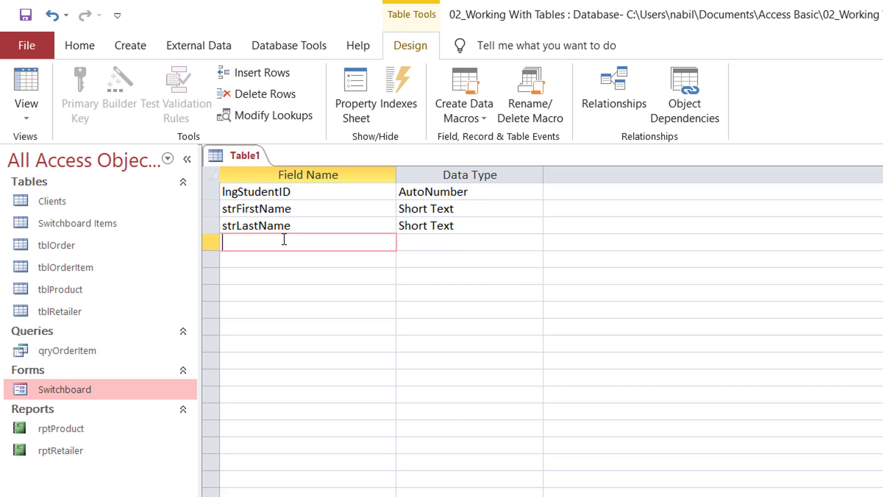
type("dtmDateOfBirth")
key("Tab")
left_click(535, 242)
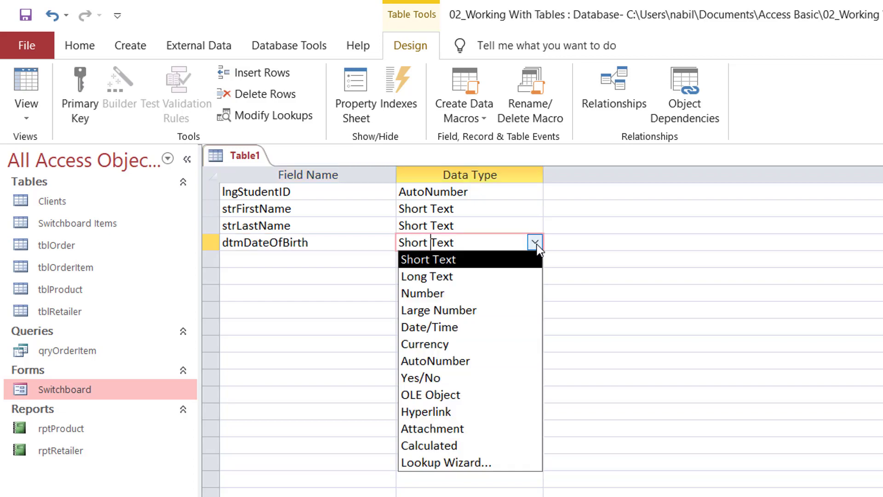
left_click(429, 327)
- Add curTuition as a Currency field and memComments as a Long Text field
left_click(274, 257)
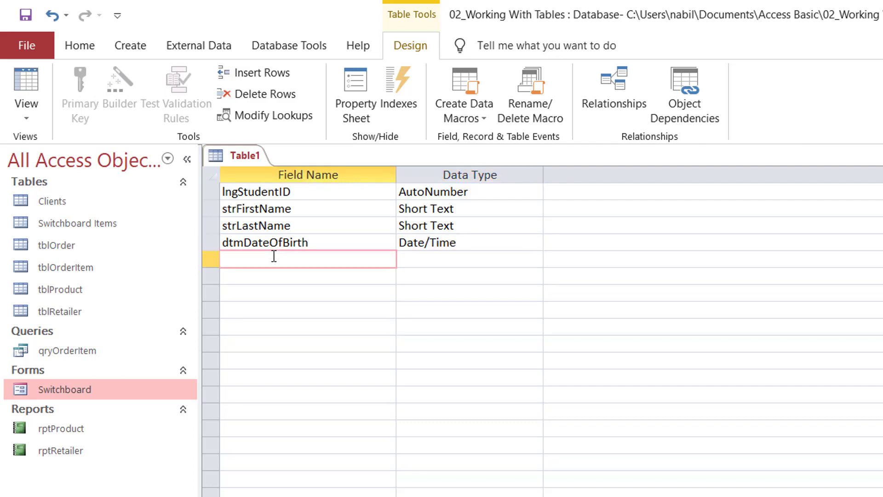
type("curTuition")
left_click(460, 260)
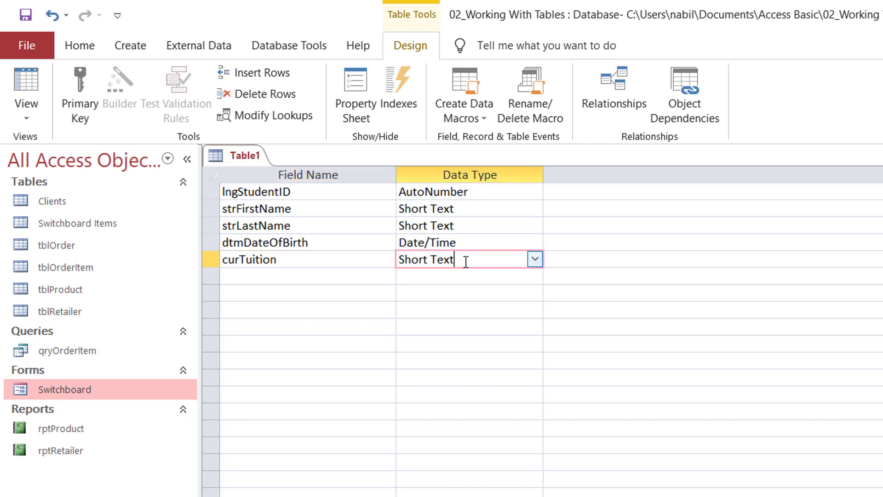
left_click(536, 260)
left_click(425, 361)
left_click(270, 276)
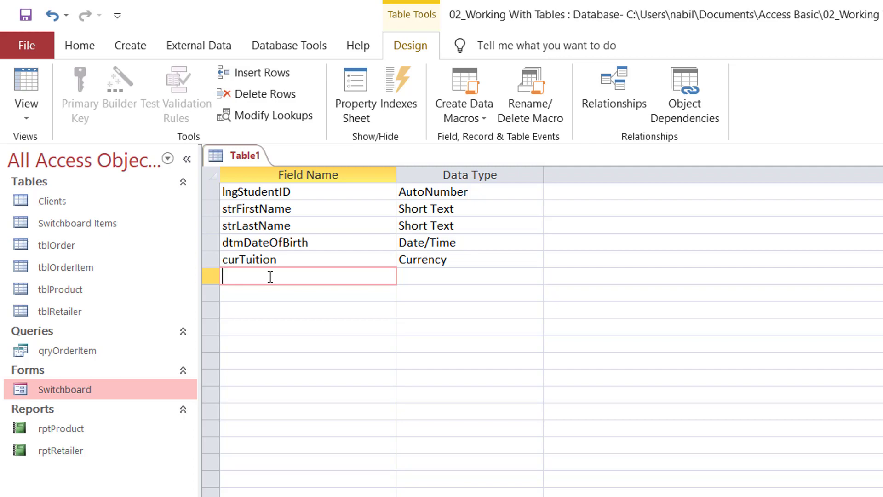
type("memComments")
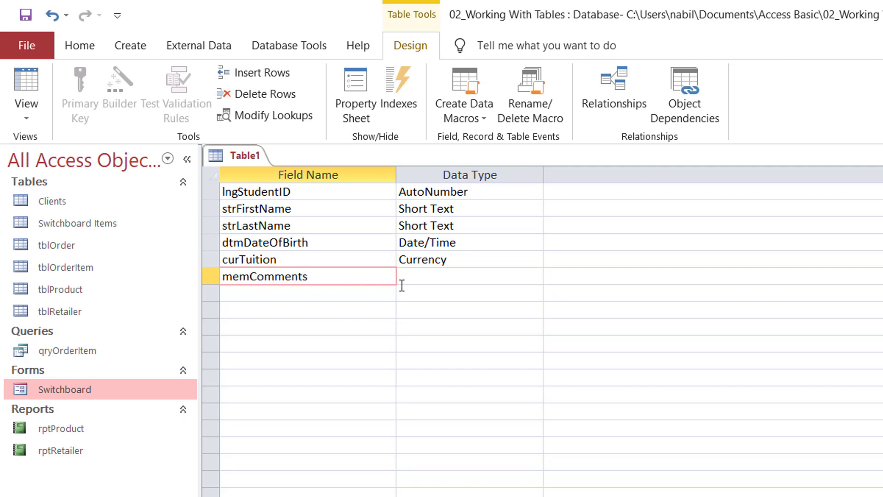
left_click(420, 275)
left_click(534, 276)
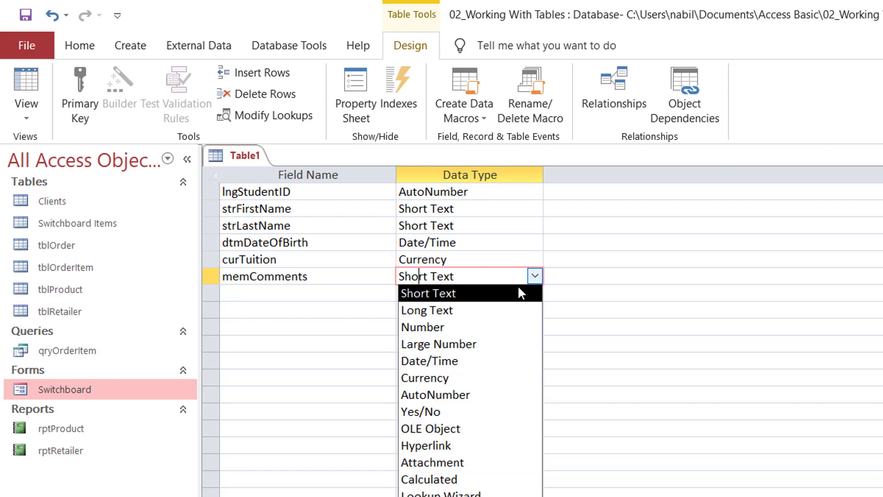
left_click(440, 311)
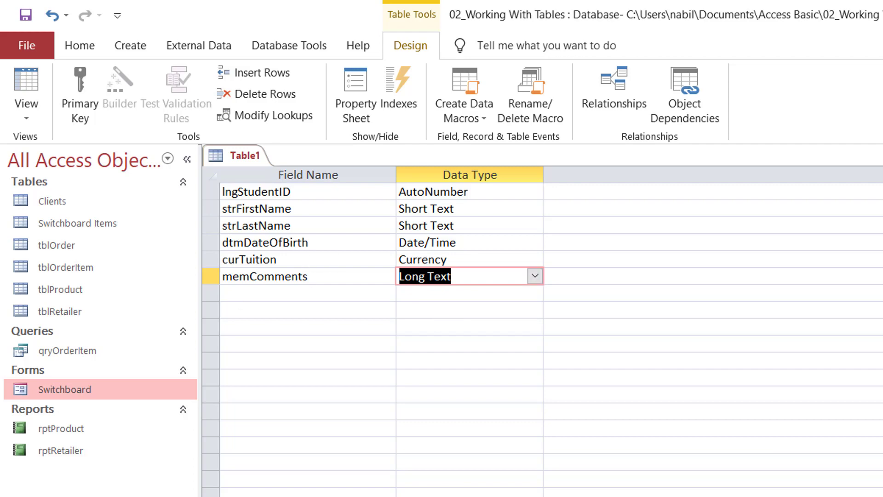
left_click(324, 192)
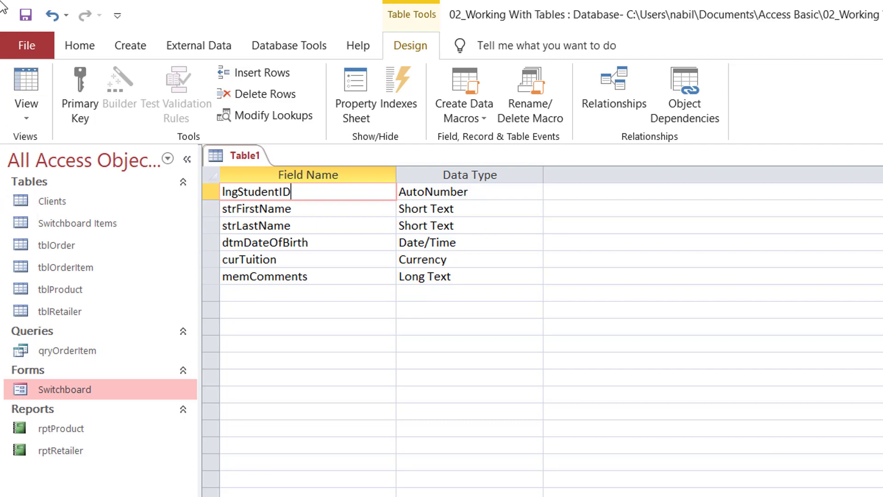
- Select the lngStudentID row and set it as Table1's primary key
left_click(210, 196)
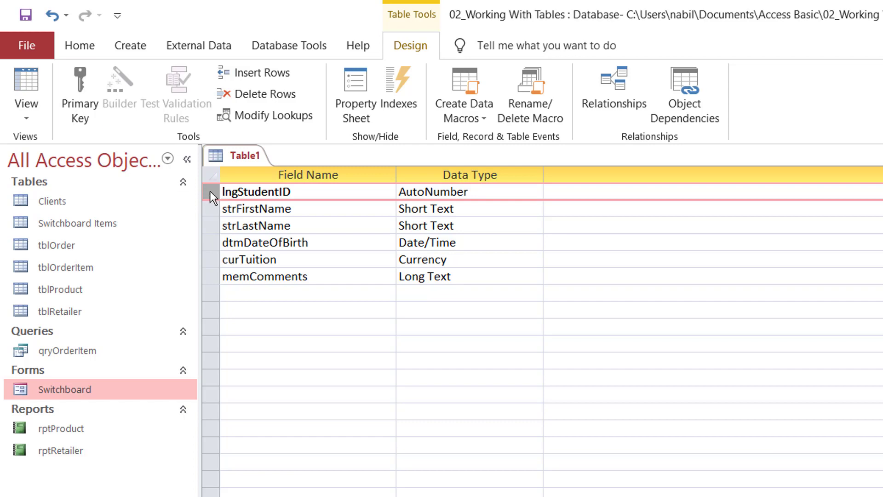
left_click(80, 75)
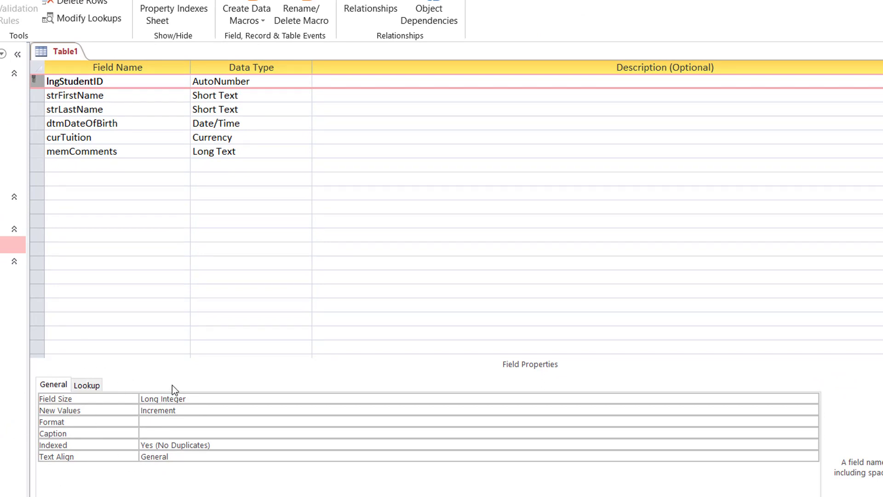
- Set captions ID, First Name and Last Name for lngStudentID, strFirstName and strLastName
left_click(115, 82)
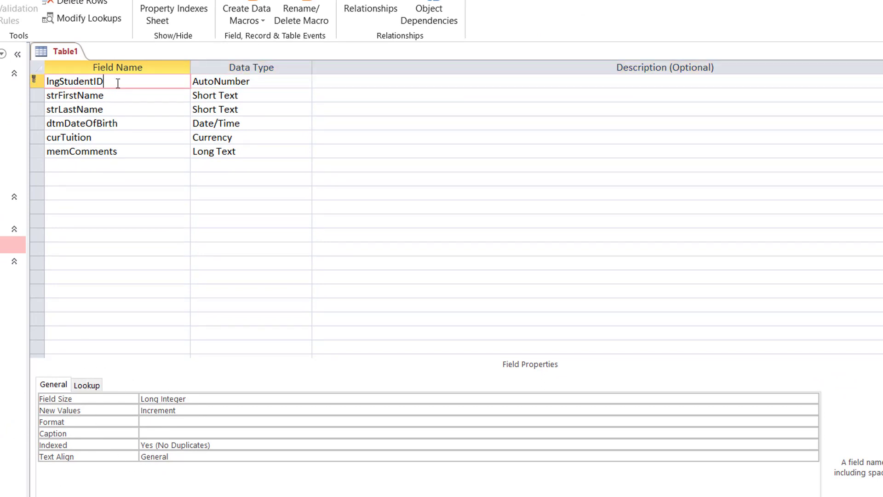
left_click(162, 433)
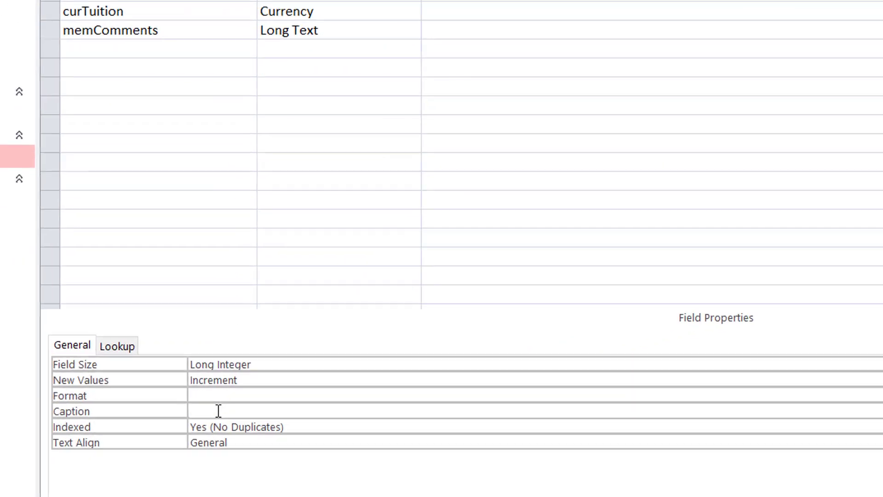
type("ID")
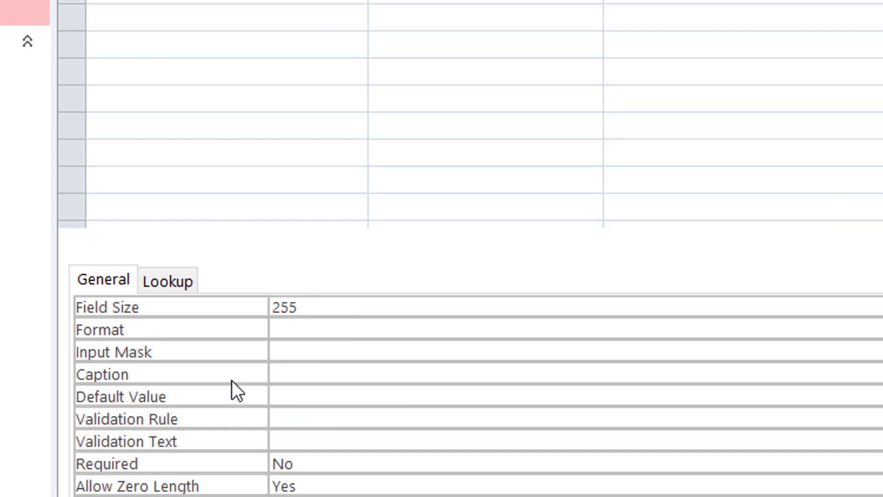
left_click(305, 376)
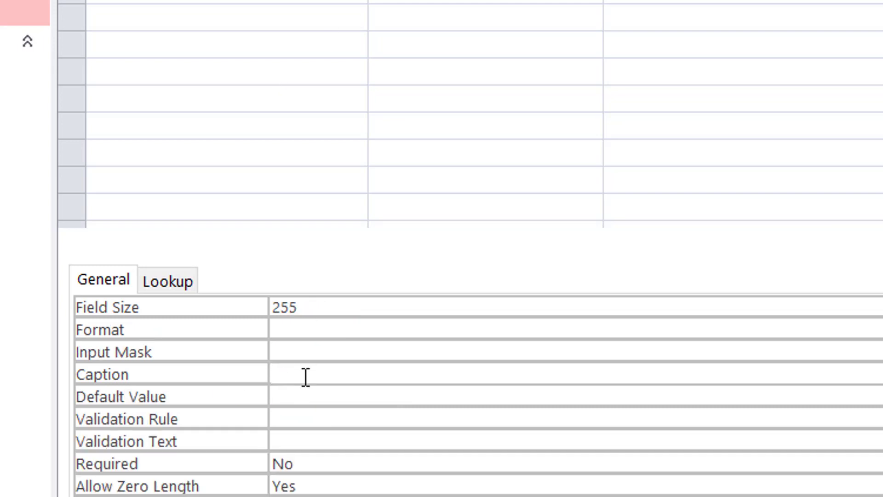
type("First Name")
key("ctrl+z")
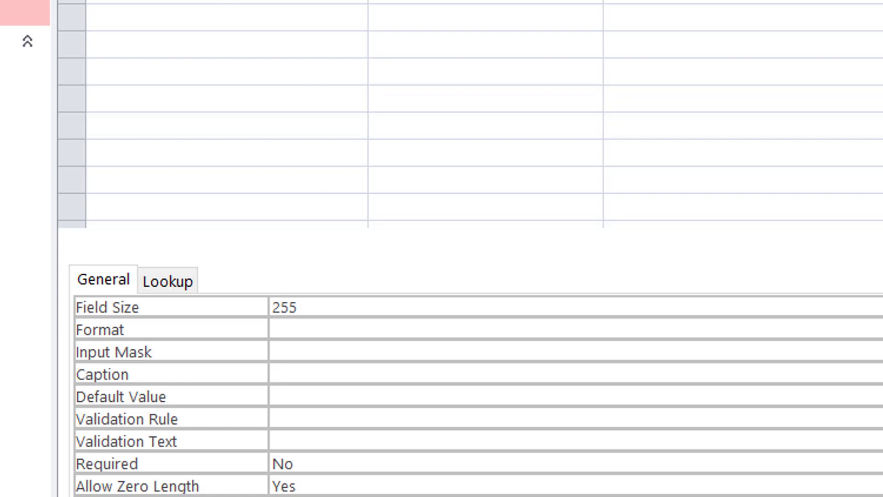
left_click(302, 375)
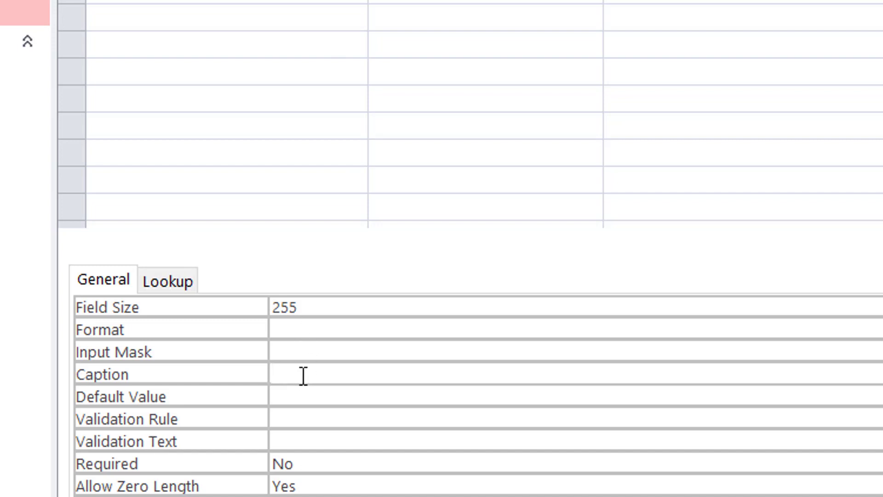
type("Last Name")
- Set captions DOB, Fees and Notes for dtmDateOfBirth, curTuition and memComments
key("F6")
key("Down")
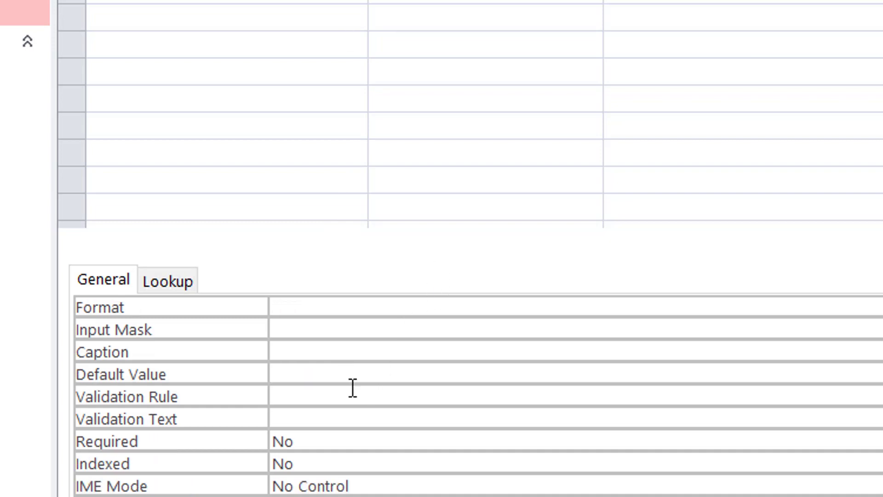
left_click(319, 358)
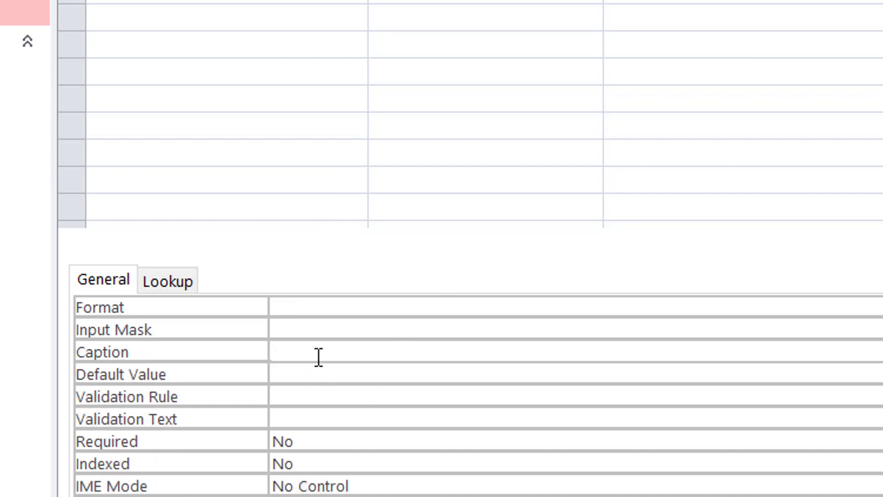
type("DOB")
key("F6")
key("Down")
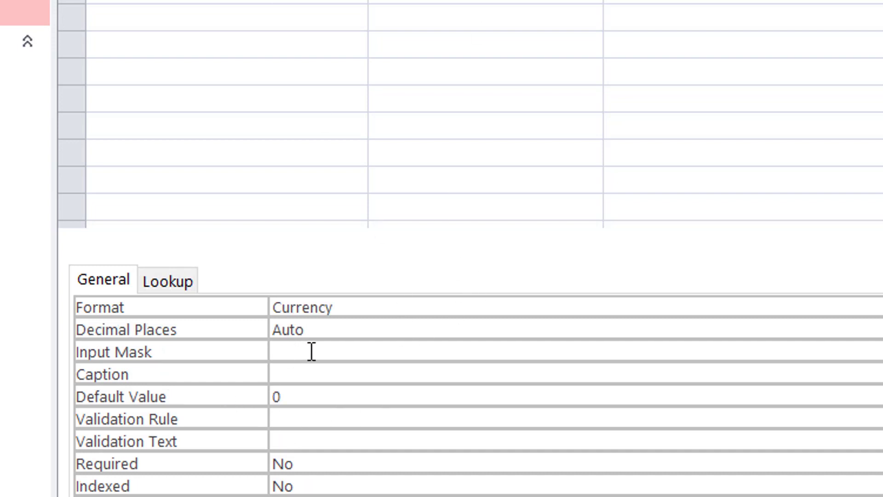
left_click(298, 371)
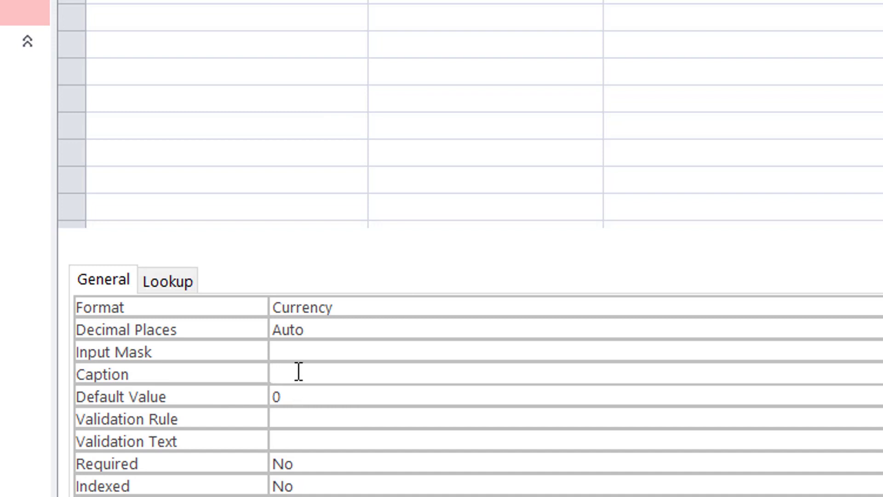
type("Fees")
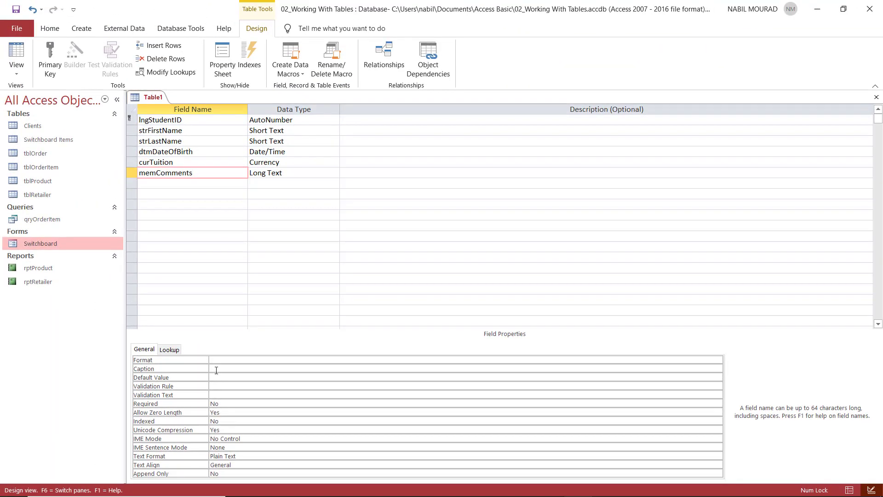
left_click(217, 369)
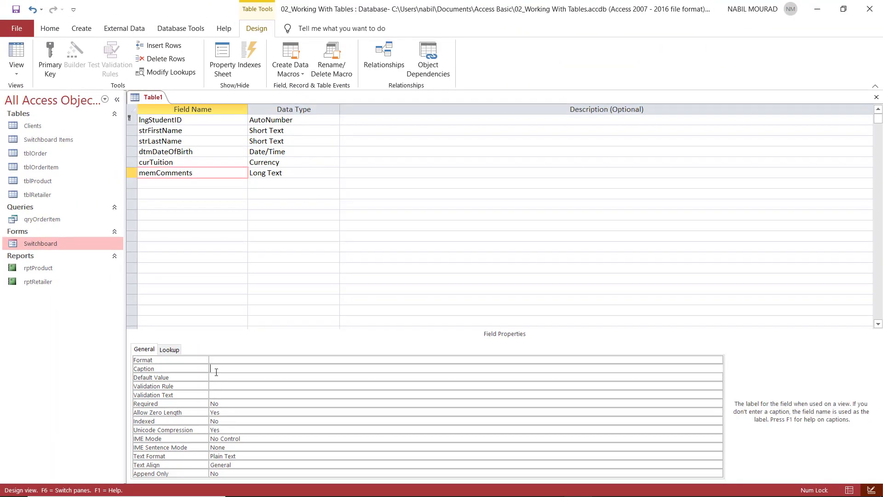
type("Notes")
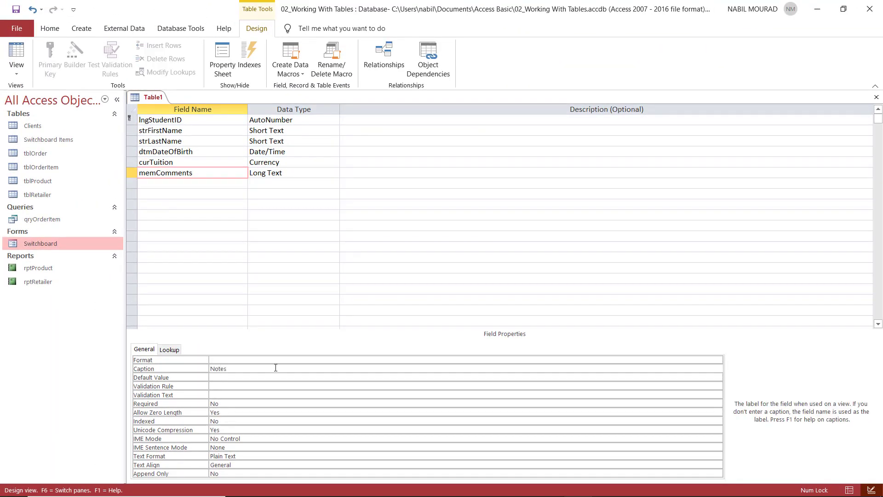
left_click(305, 226)
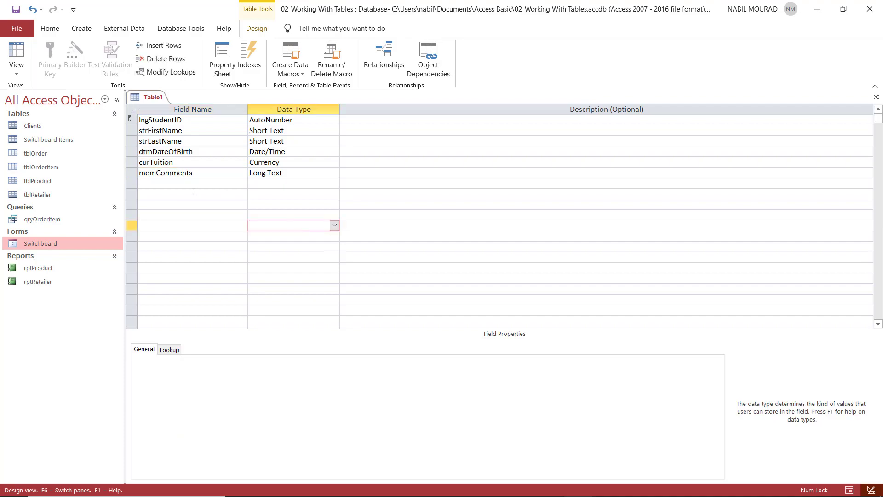
left_click(195, 173)
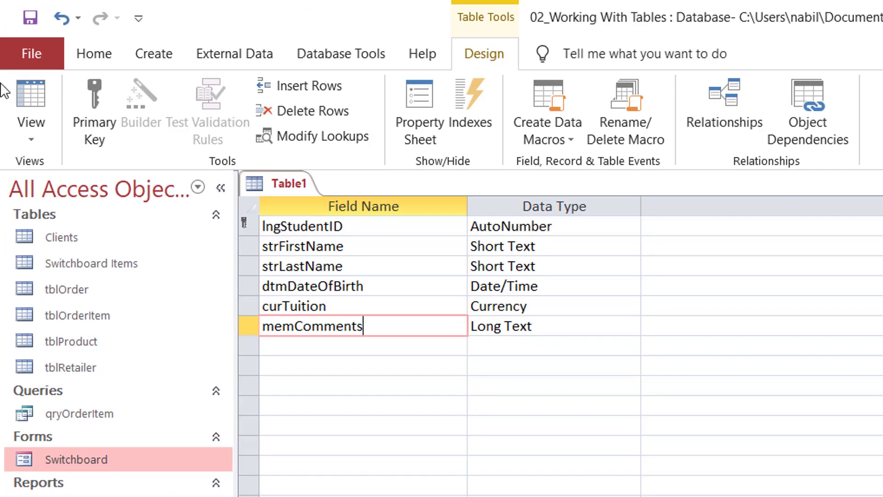
- Save the new table as 'Students' and view it in Datasheet View
left_click(29, 17)
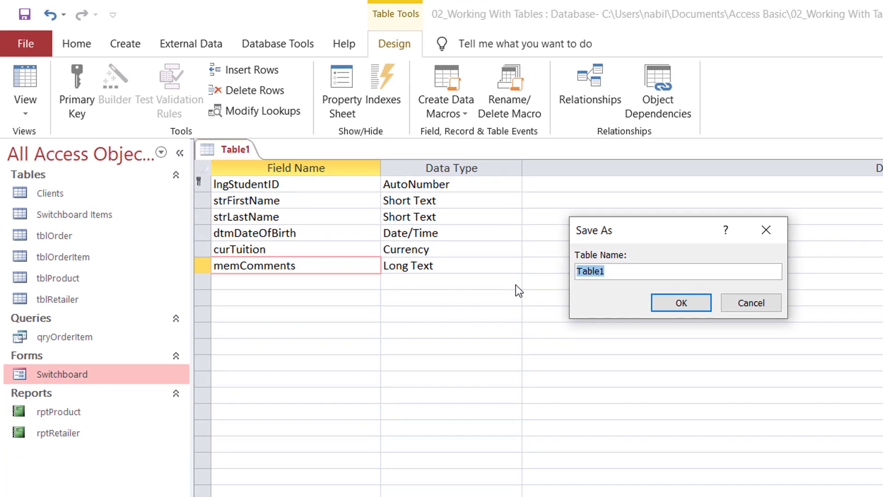
type("Students")
key("Return")
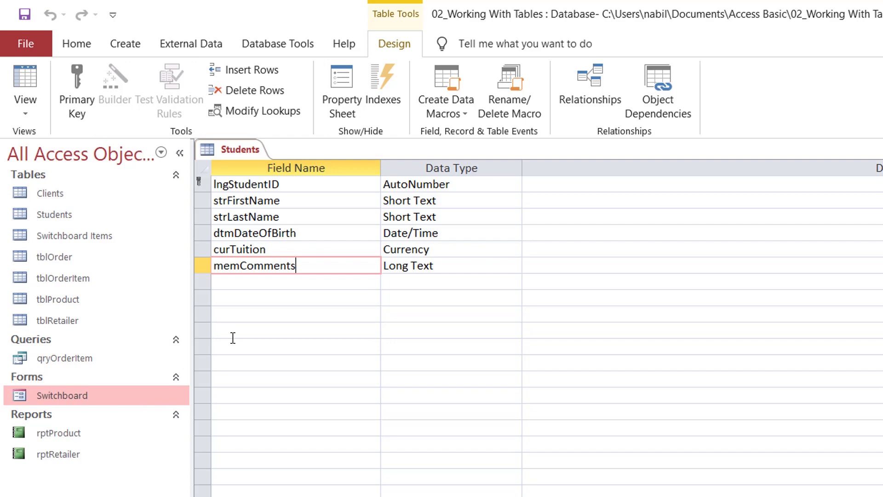
left_click(26, 76)
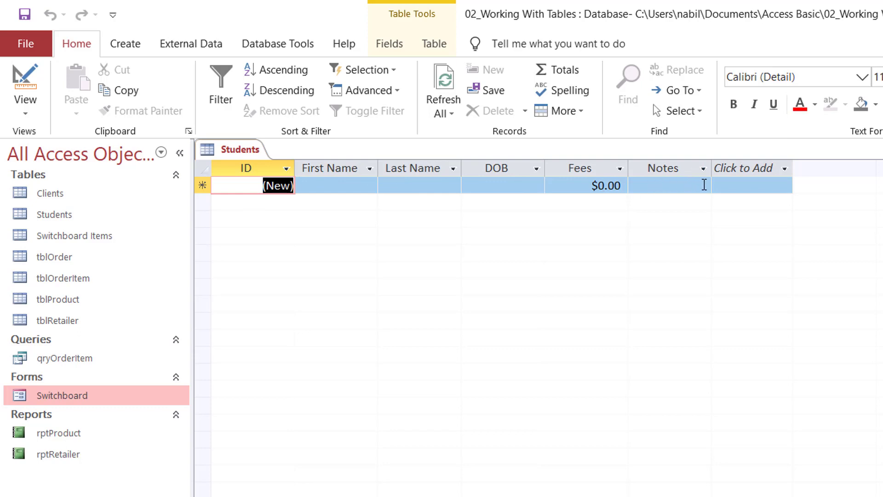
- Enter the student's first and last name, DOB 4 March 2020 and Fees 450 as record one
left_click(311, 182)
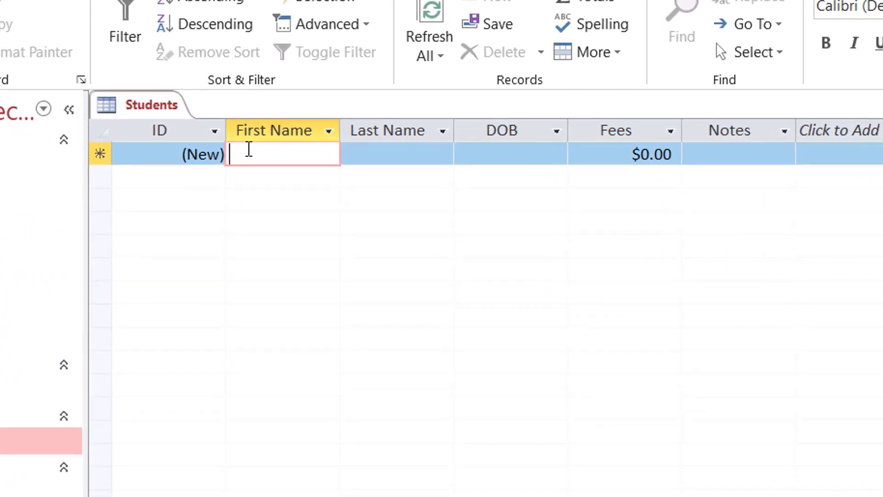
key("Tab")
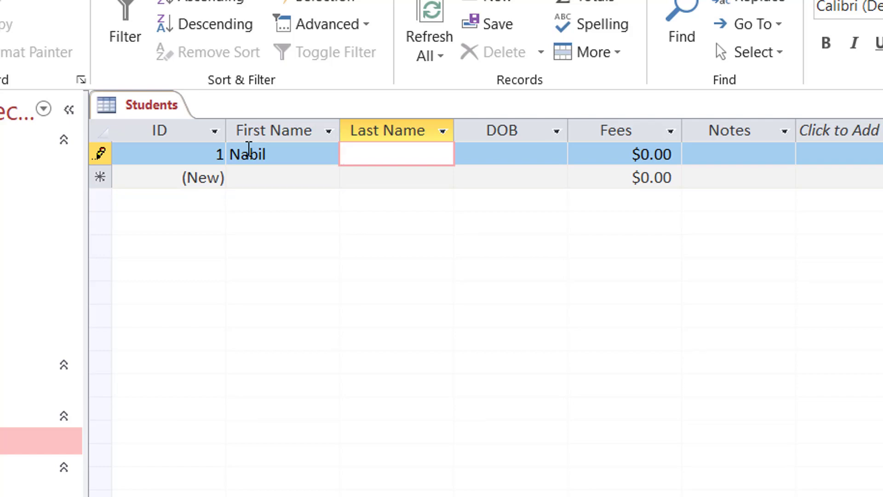
key("Tab")
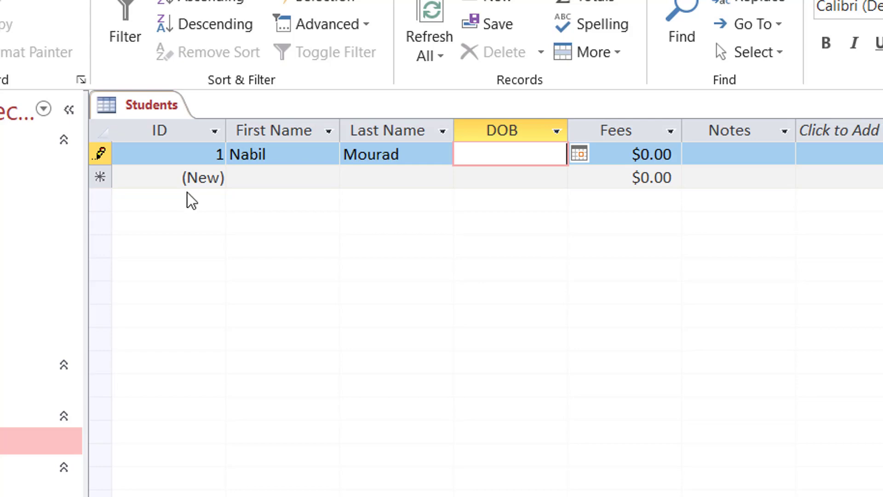
left_click(578, 155)
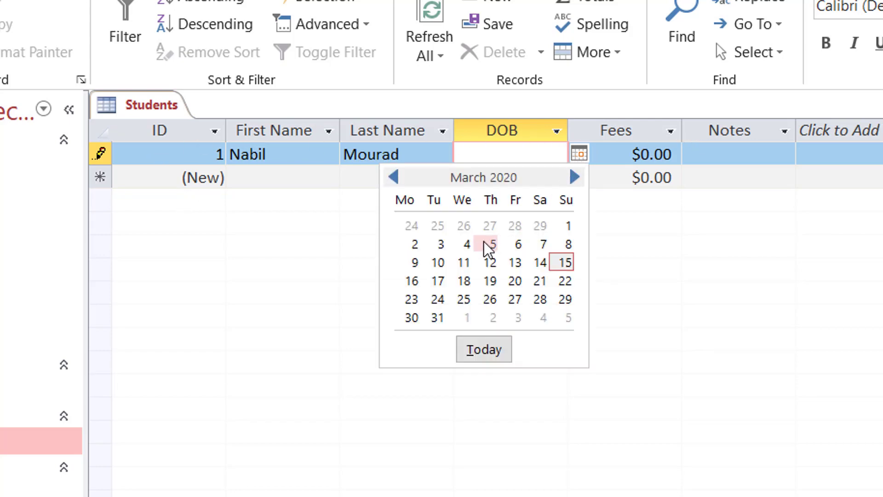
left_click(465, 245)
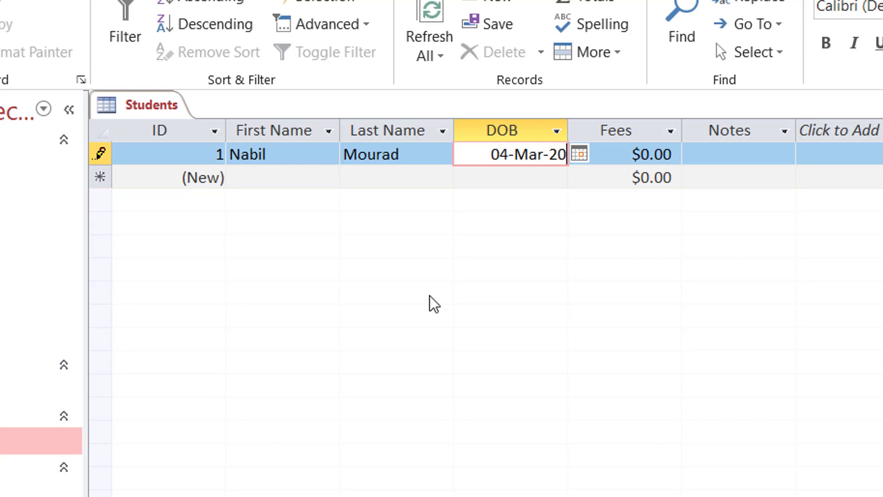
key("Tab")
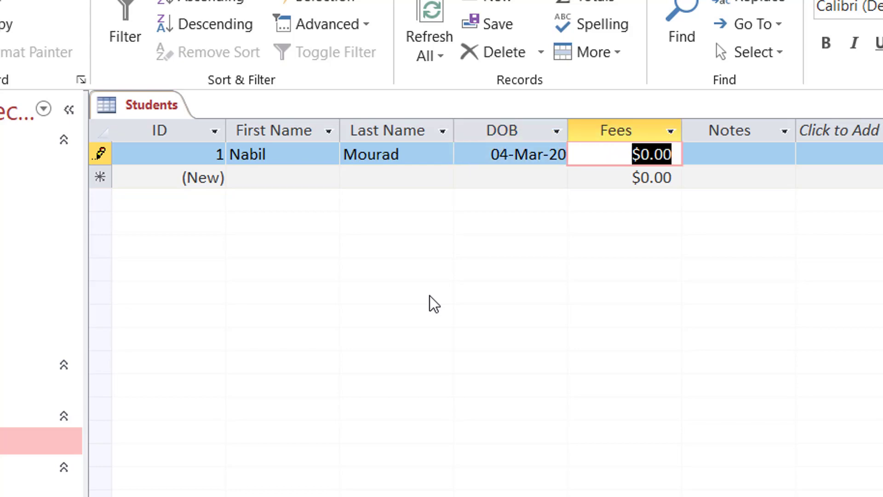
type("450")
key("Tab")
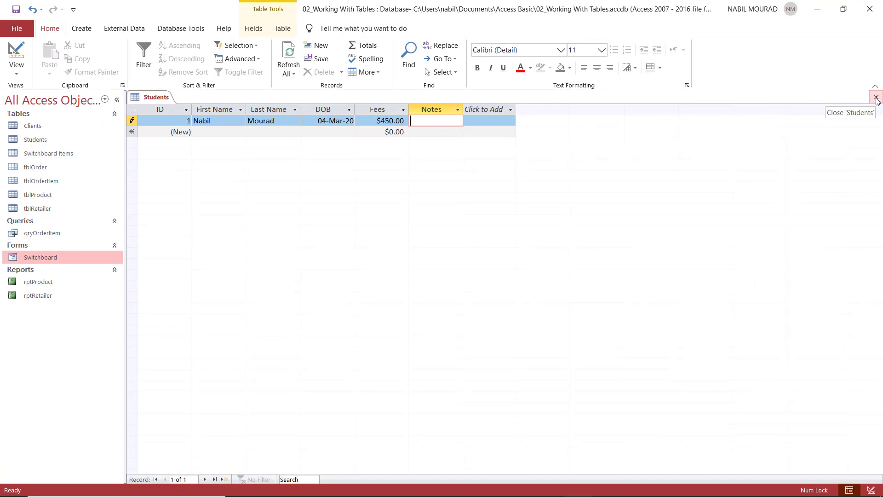
- Close the Students table and copy the tblOrderItem table
left_click(876, 97)
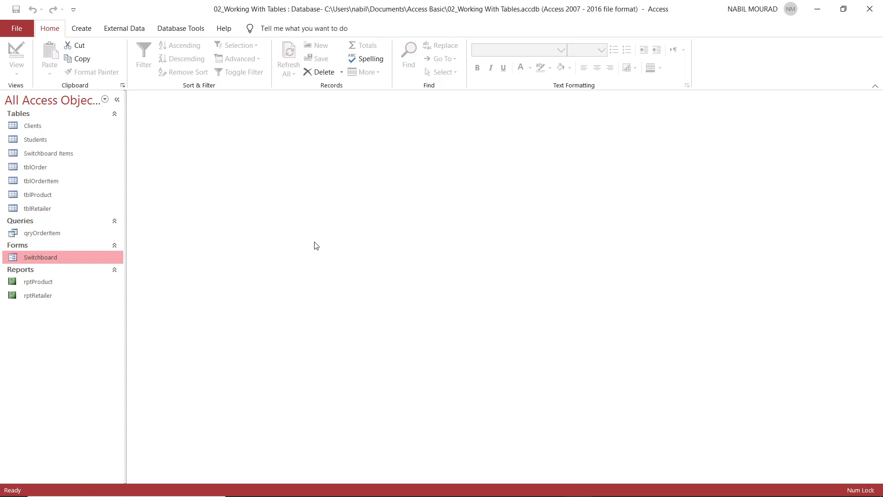
left_click(43, 182)
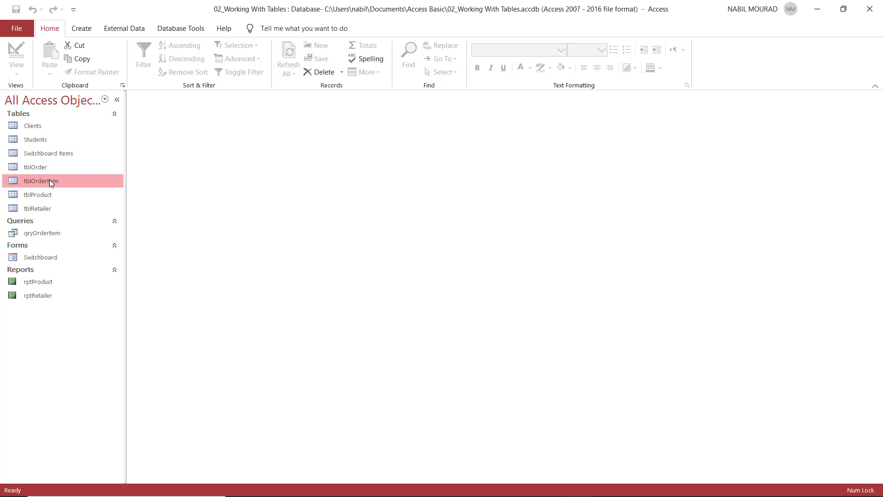
right_click(49, 180)
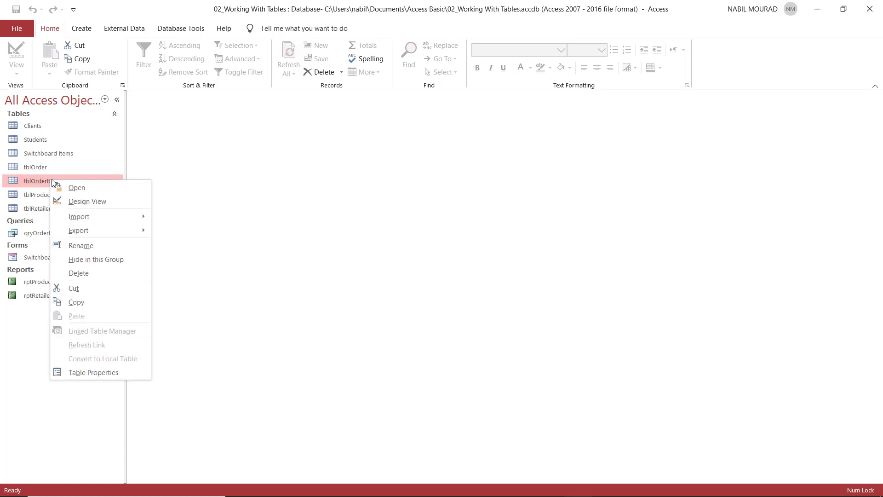
left_click(77, 301)
- Paste the copied table into the table list, naming it 'Order Details'
left_click(91, 173)
right_click(92, 173)
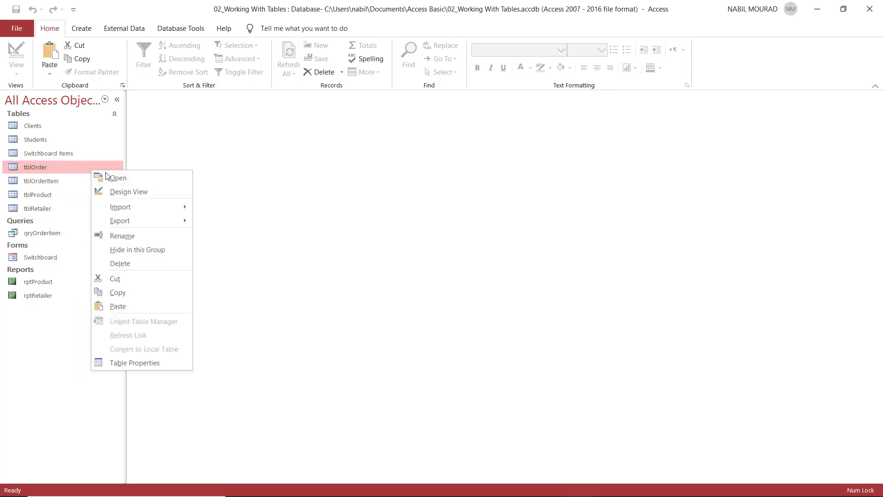
left_click(120, 306)
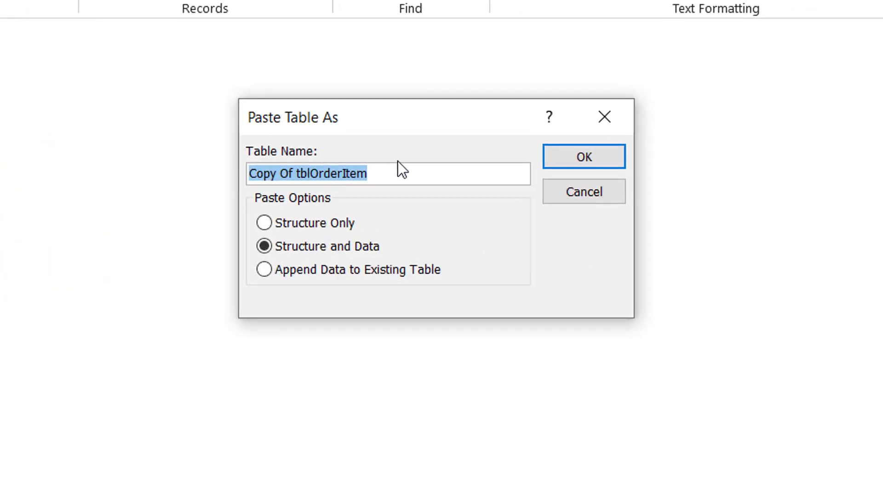
type("Ord")
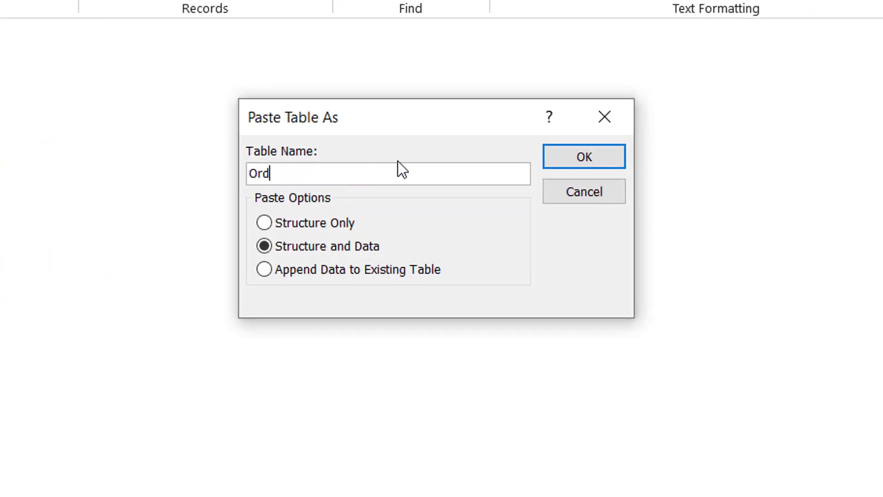
type("er Details")
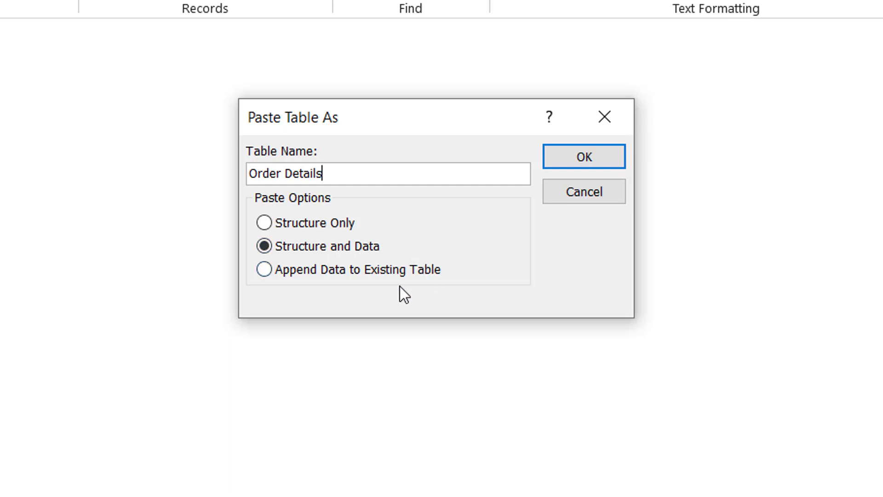
- Create Order Details as a structure-only copy, then open it briefly to review and close it
left_click(265, 223)
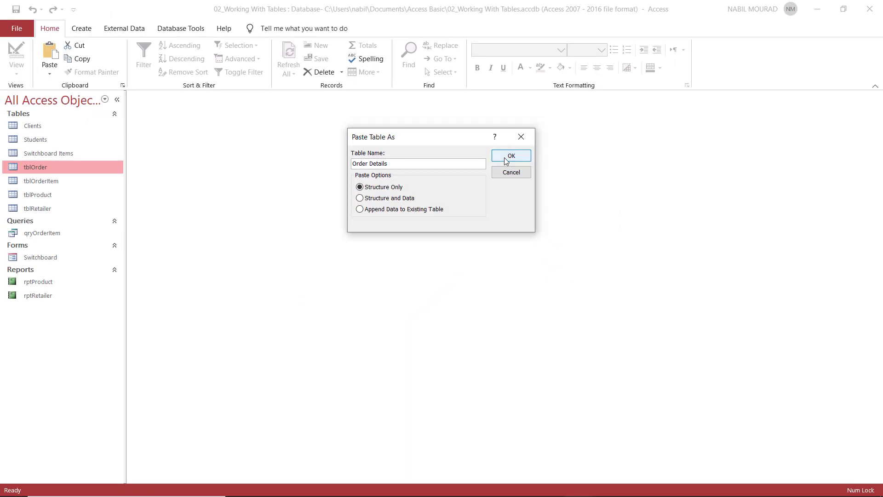
left_click(506, 156)
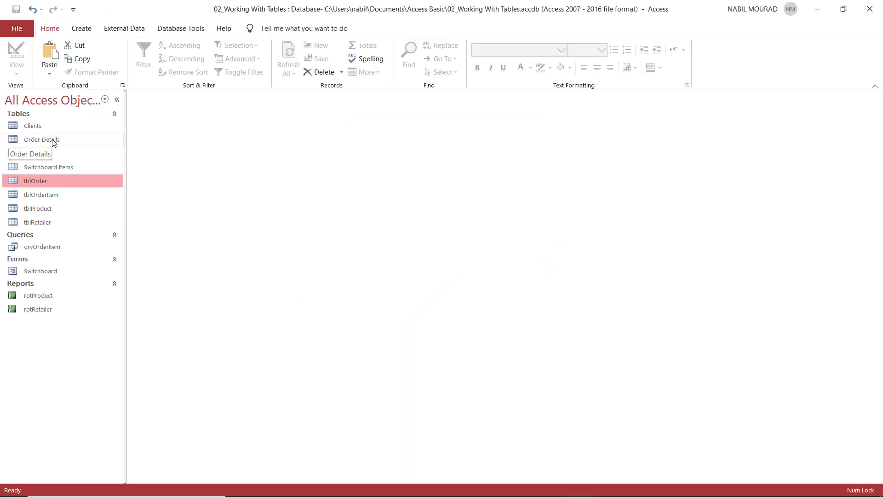
double_click(52, 139)
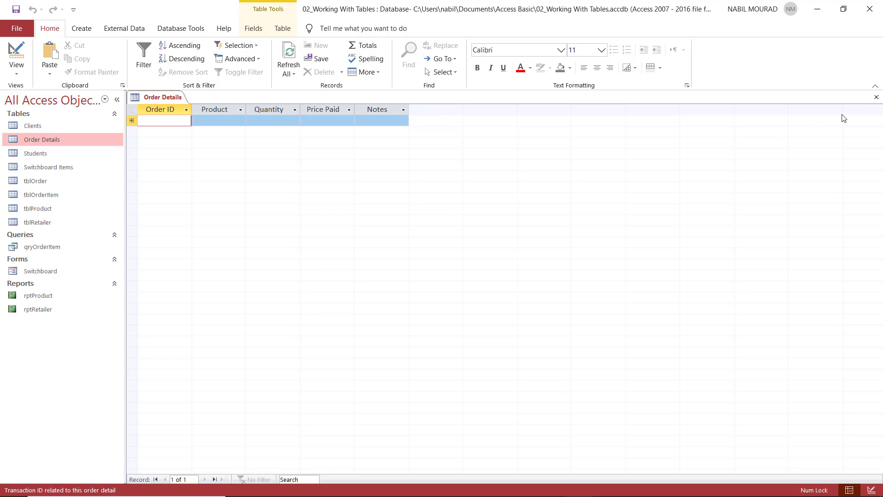
left_click(876, 97)
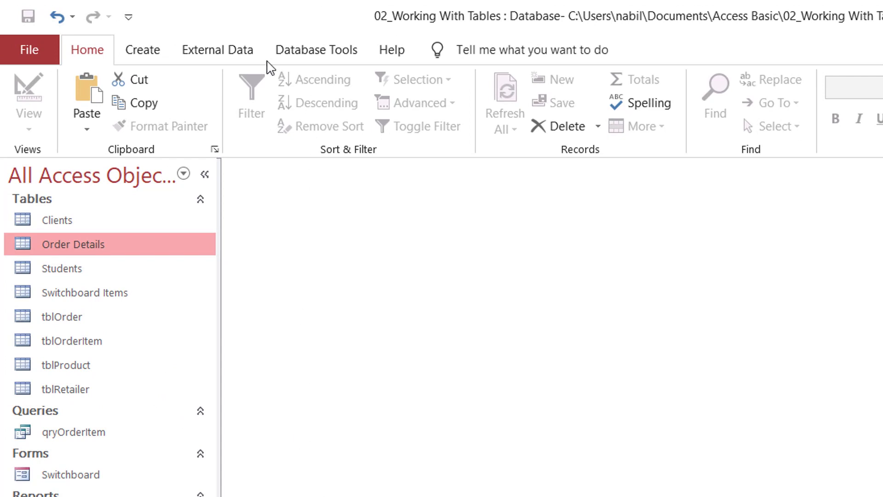
left_click(228, 52)
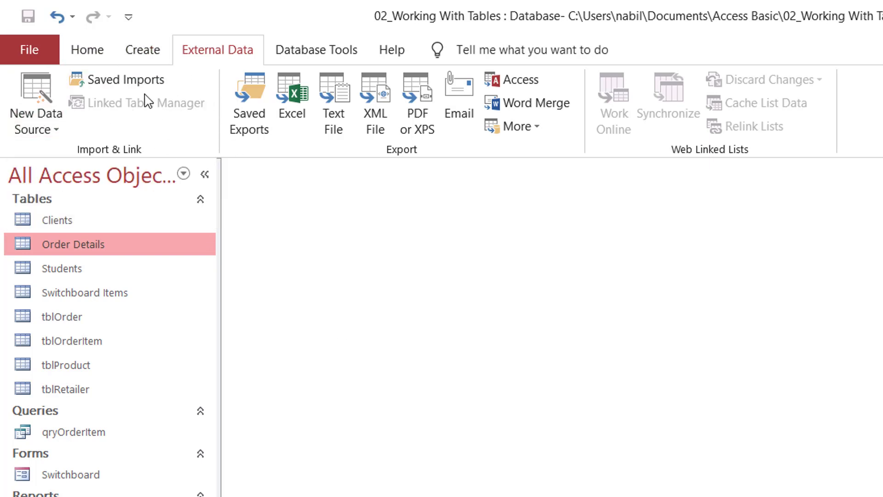
- Start an Excel import using Students Accounts.xlsx from the Access Basic folder as the source
left_click(55, 133)
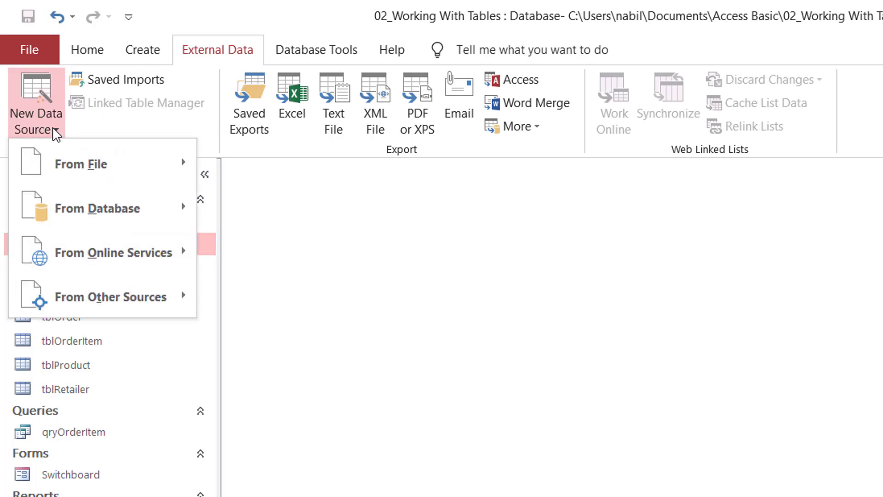
mouse_move(78, 170)
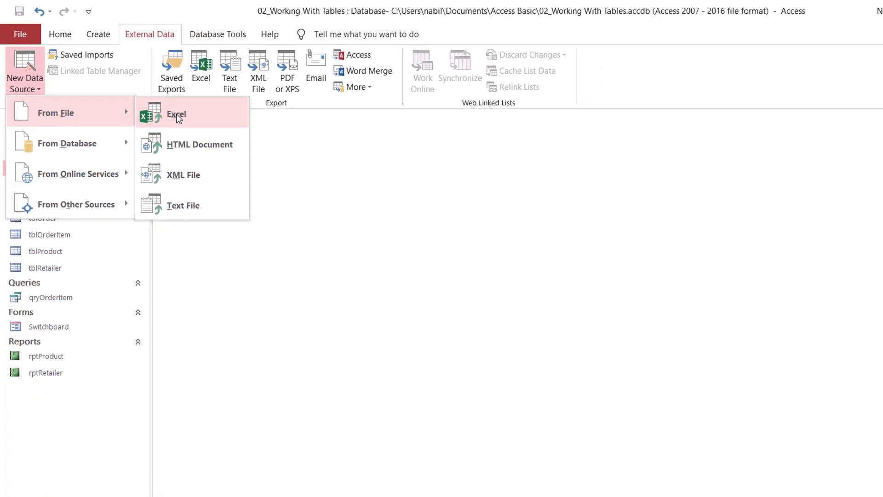
left_click(178, 119)
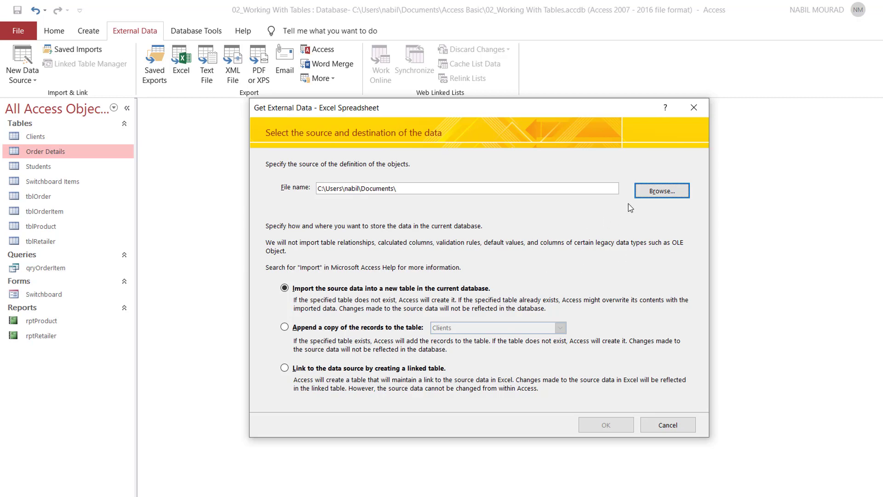
left_click(649, 196)
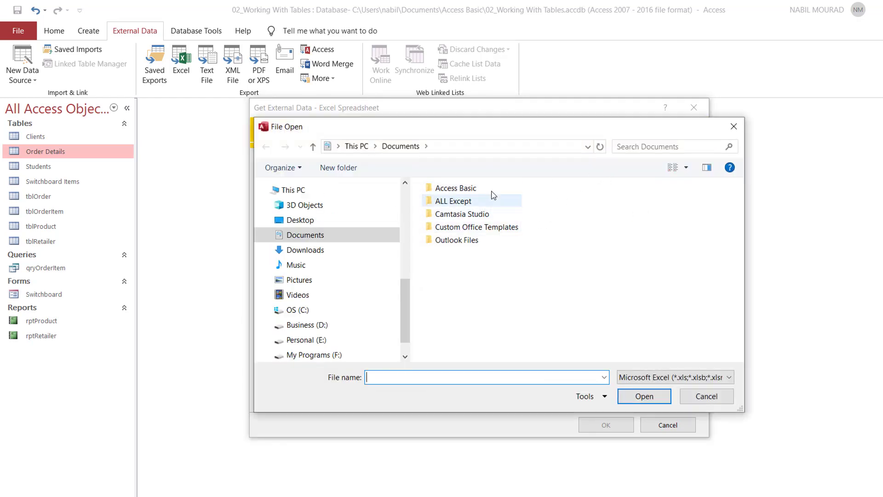
double_click(457, 189)
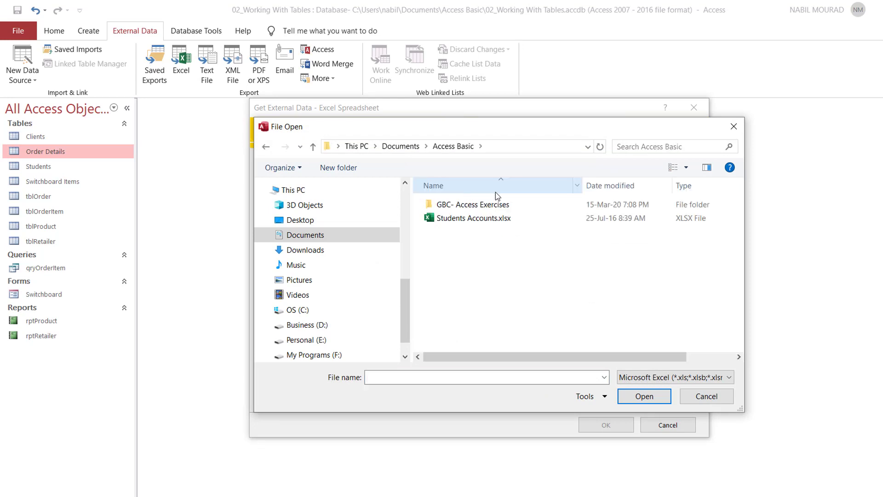
left_click(465, 223)
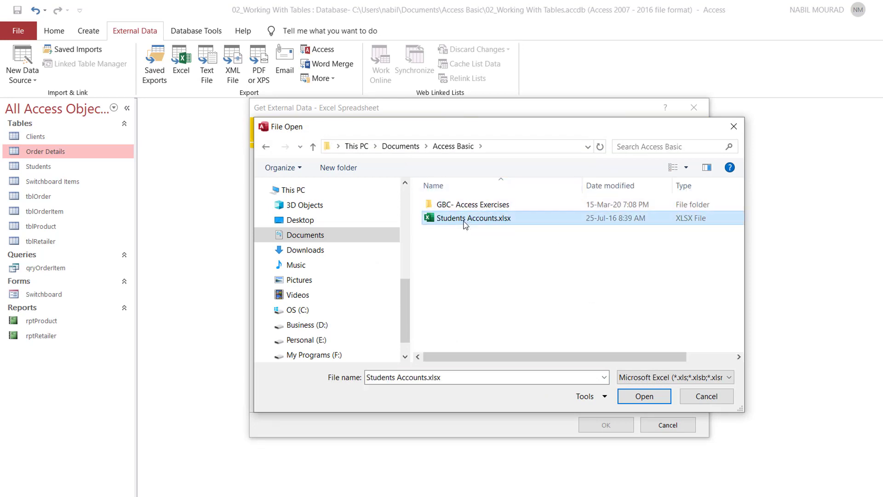
left_click(645, 396)
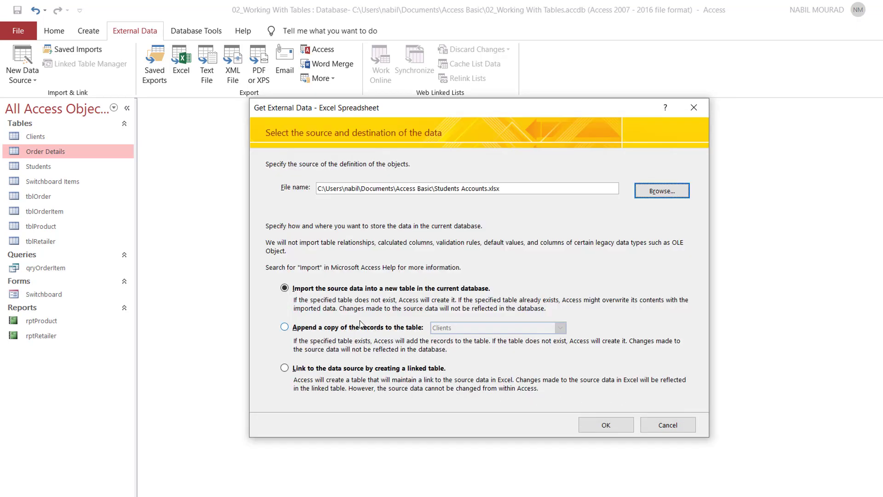
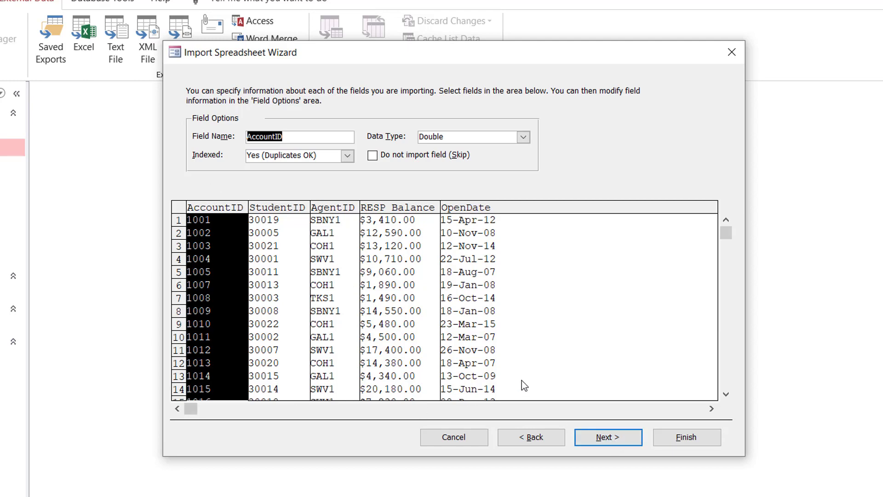
- Choose AccountID as your own primary key in the import wizard and continue to the final page
left_click(623, 434)
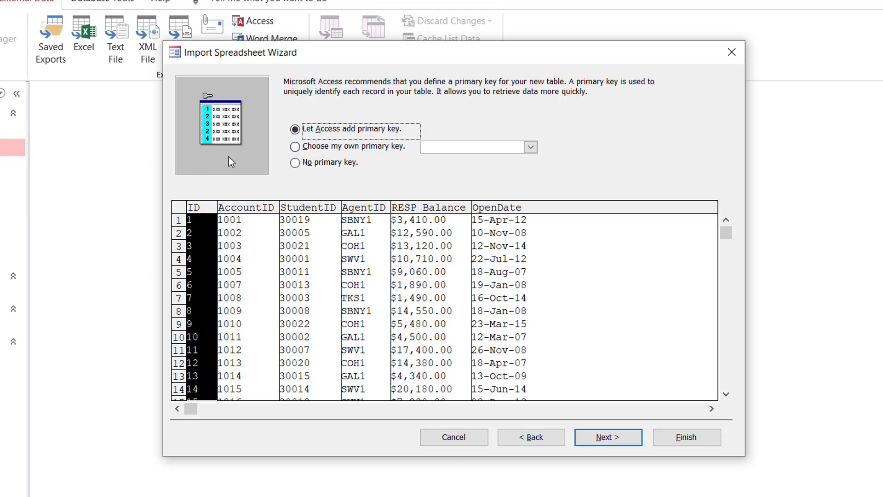
left_click(295, 147)
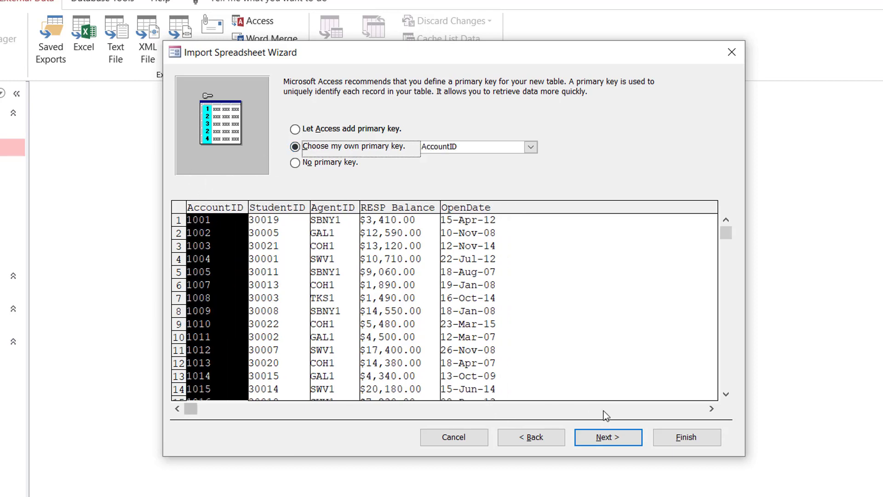
left_click(620, 437)
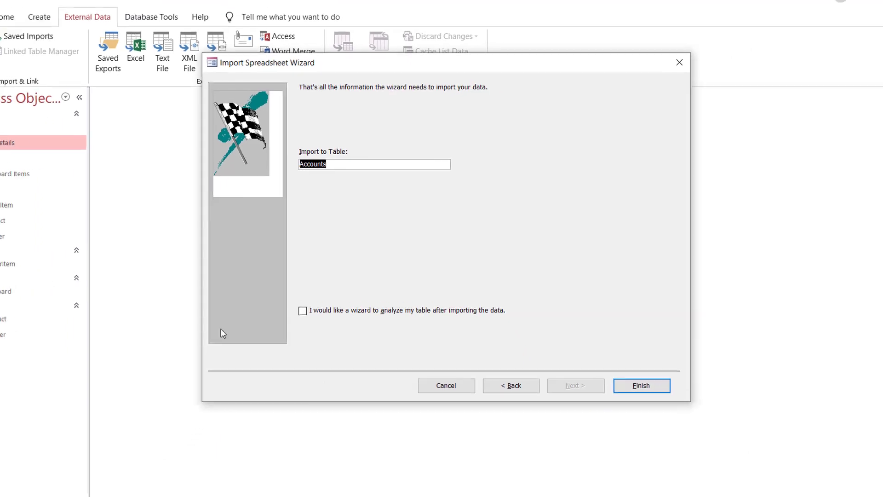
- Finish importing into the Accounts table and close without saving the import steps
left_click(639, 386)
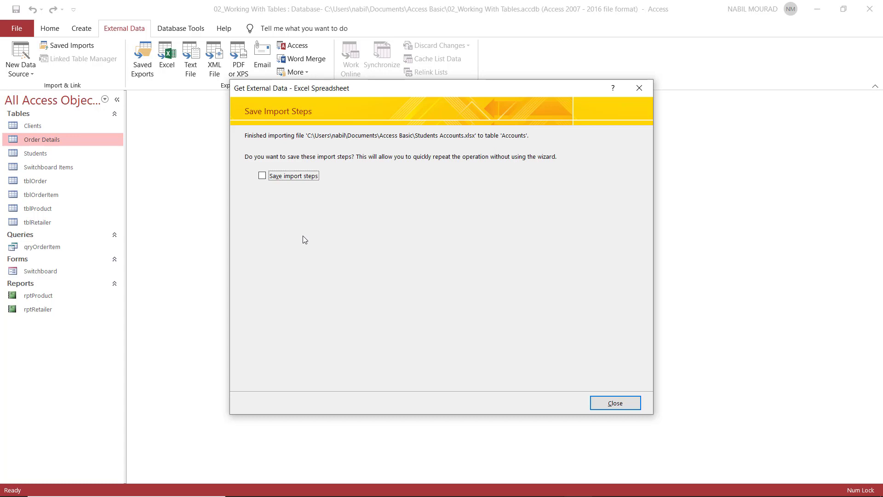
left_click(615, 403)
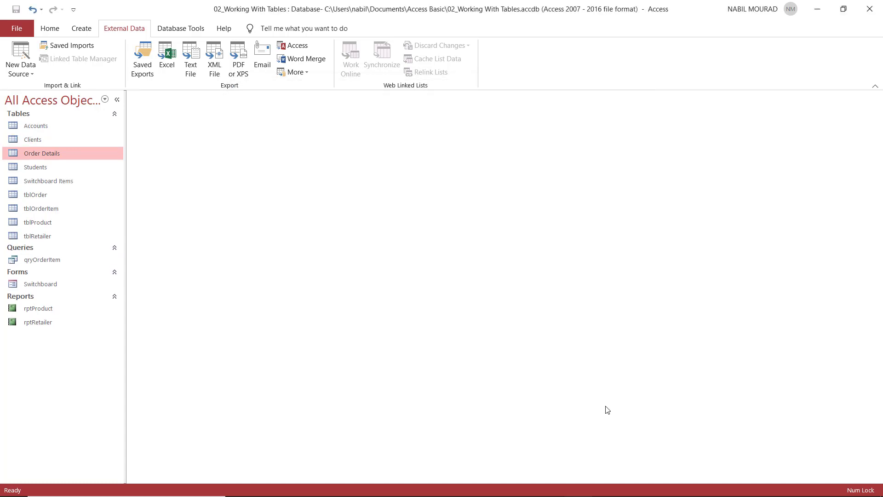
double_click(36, 126)
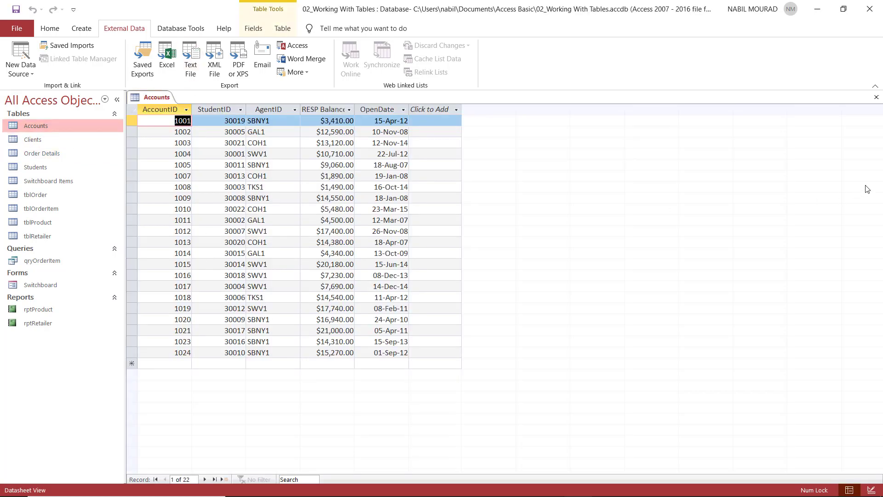
left_click(876, 98)
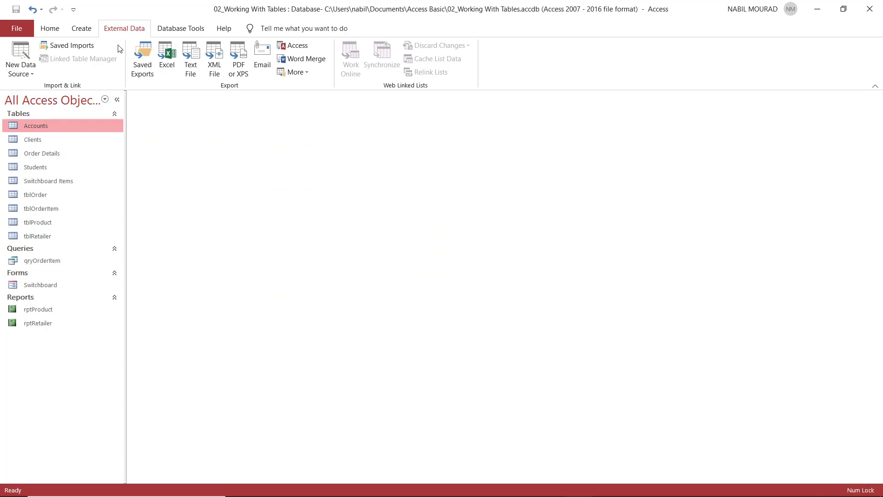
left_click(82, 30)
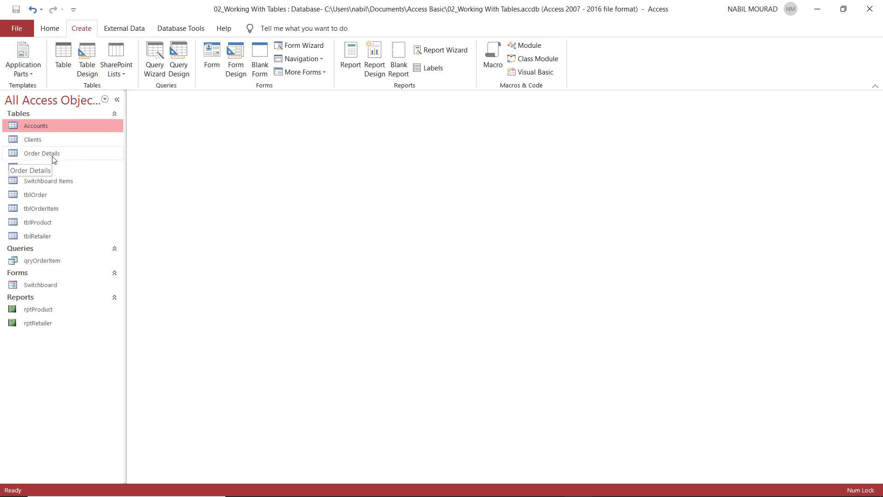
left_click(128, 29)
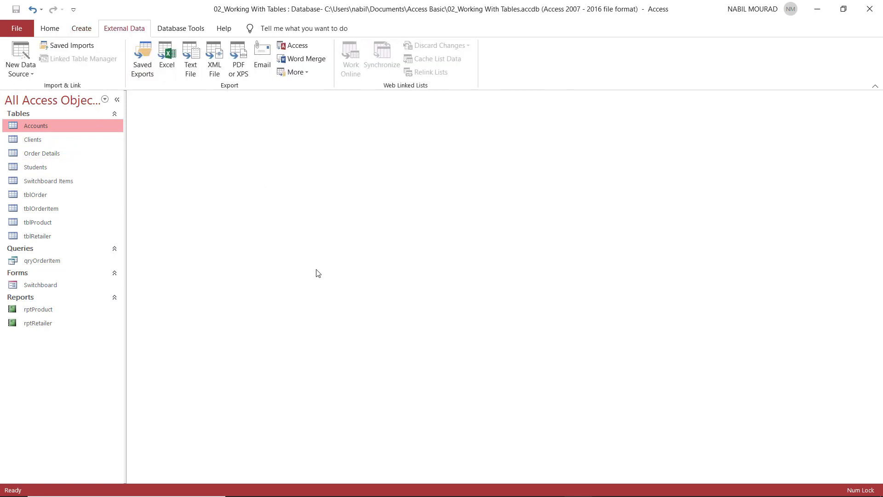